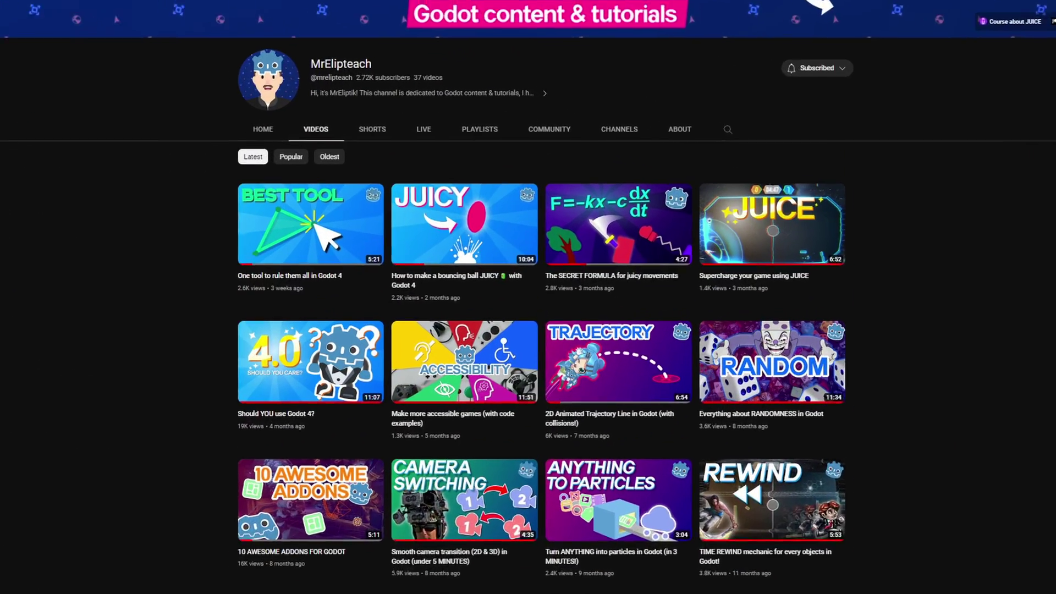
# Read through the features and usage instructions in the godot-constraint-solving README.
pyautogui.scroll(-7, 528, 297)
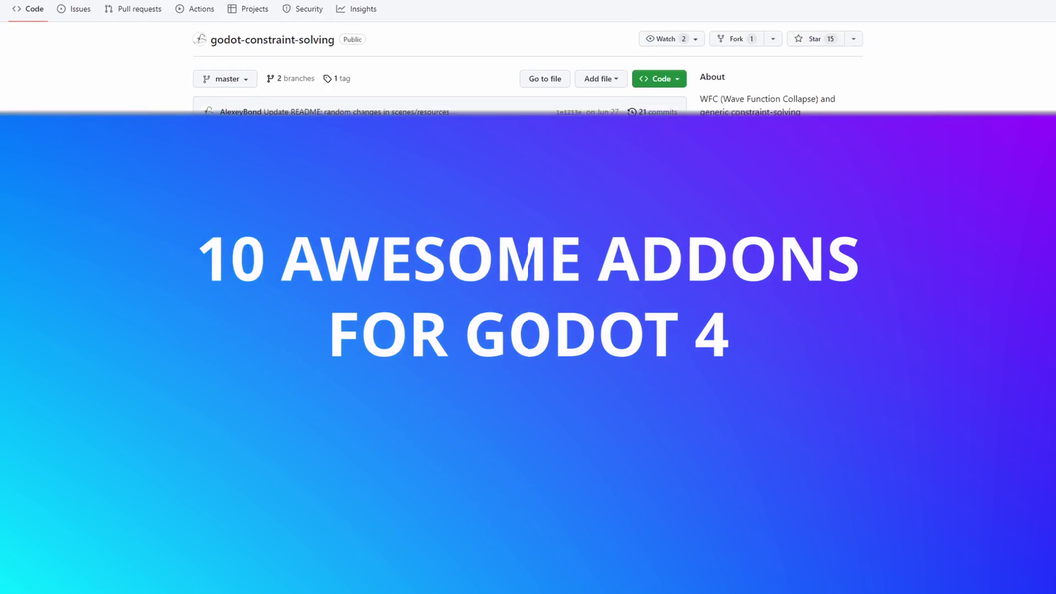
pyautogui.scroll(-3, 440, 297)
pyautogui.scroll(-6, 440, 297)
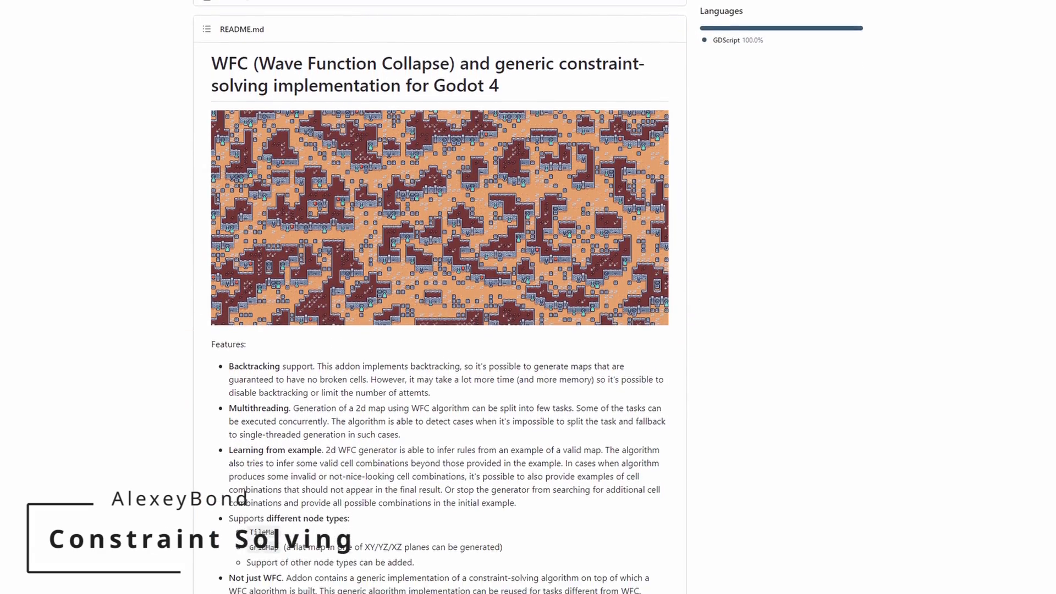
pyautogui.scroll(-6, 440, 297)
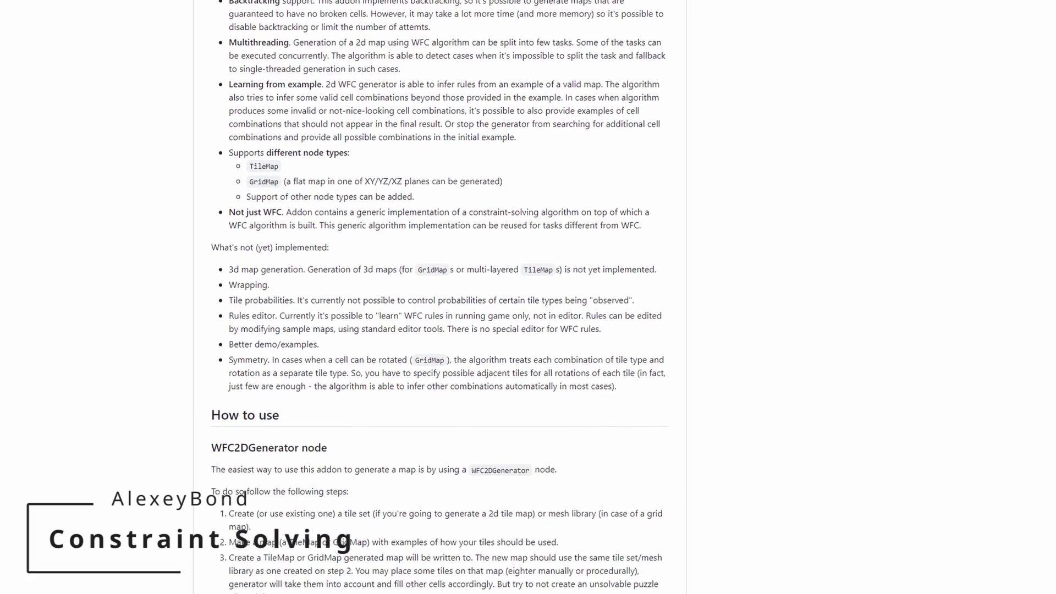
pyautogui.scroll(-6, 440, 297)
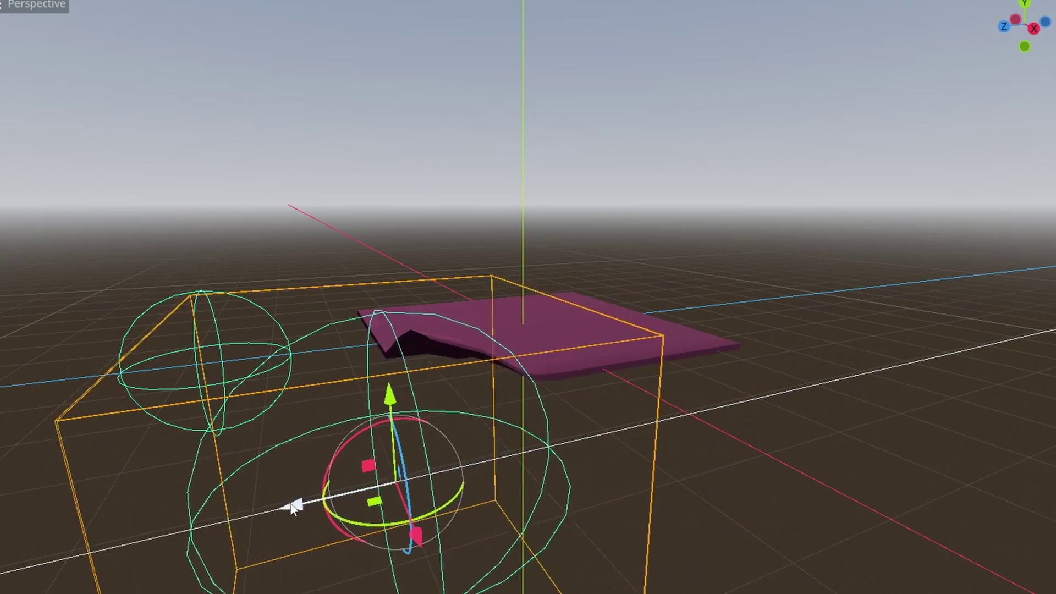
# Move the spherical deformer around the purple slab, sideways and vertically, to deform its surface in different places.
pyautogui.moveTo(292, 506); pyautogui.dragTo(691, 459)
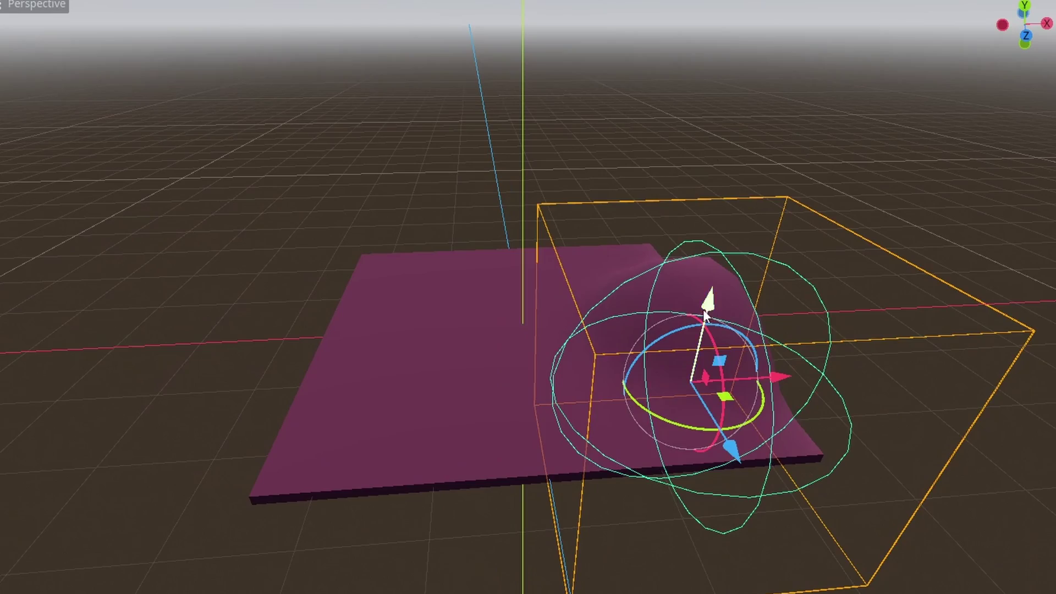
pyautogui.moveTo(702, 309); pyautogui.dragTo(665, 196)
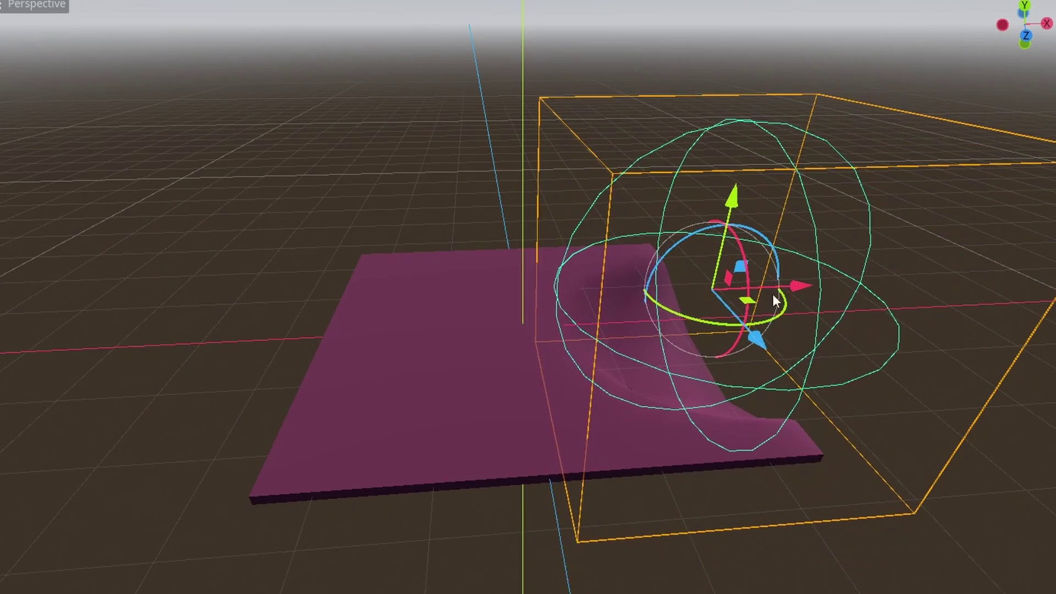
pyautogui.moveTo(773, 295); pyautogui.dragTo(503, 480)
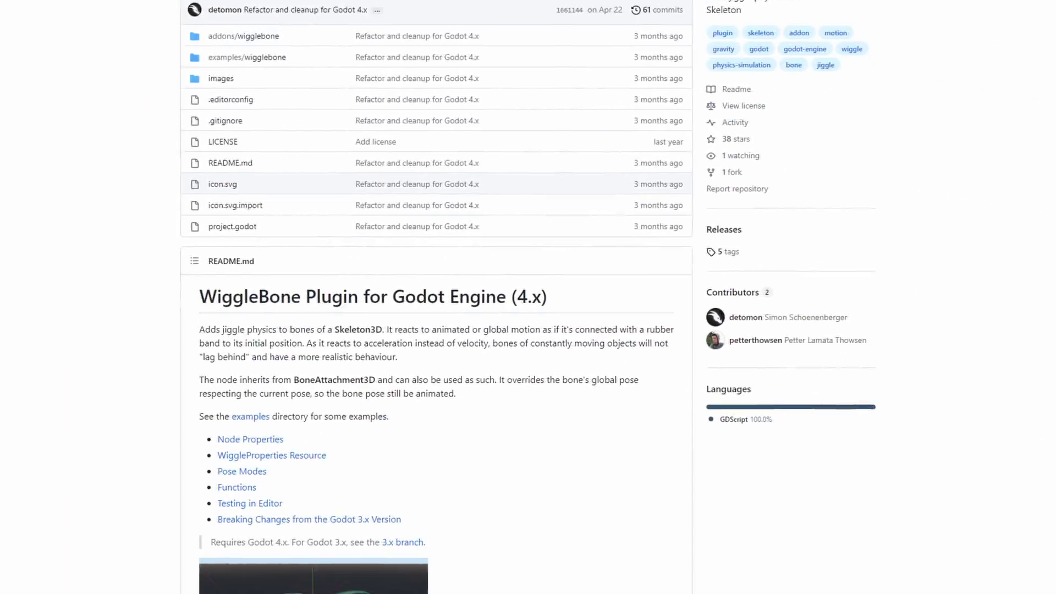
# Move the Skeleton3D along its Z axis in the chain, palm and rotation example scenes to test the WiggleBone motion.
pyautogui.scroll(-9, 437, 297)
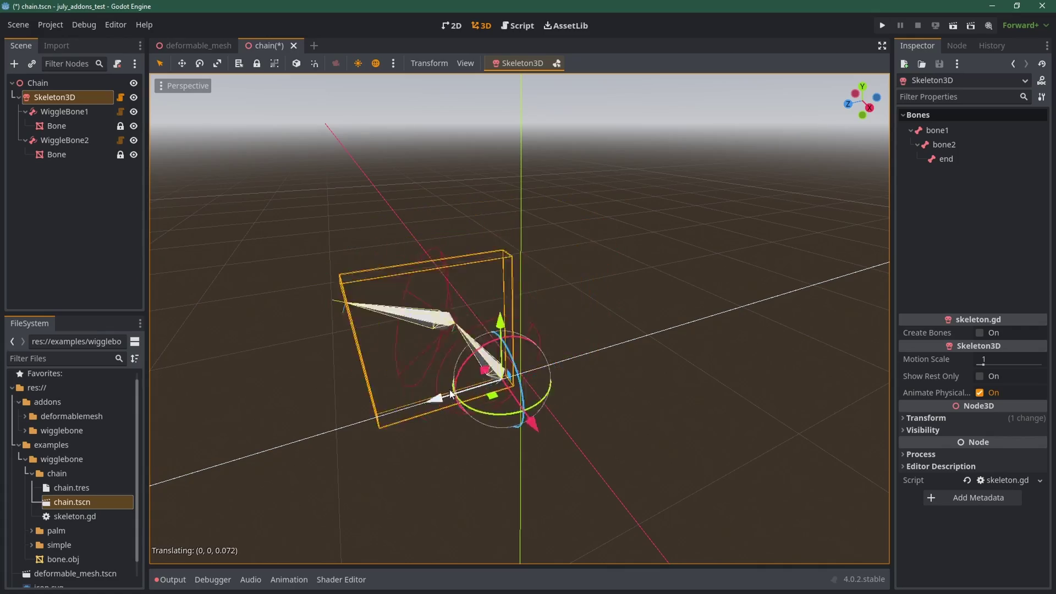
pyautogui.moveTo(450, 394); pyautogui.dragTo(331, 442)
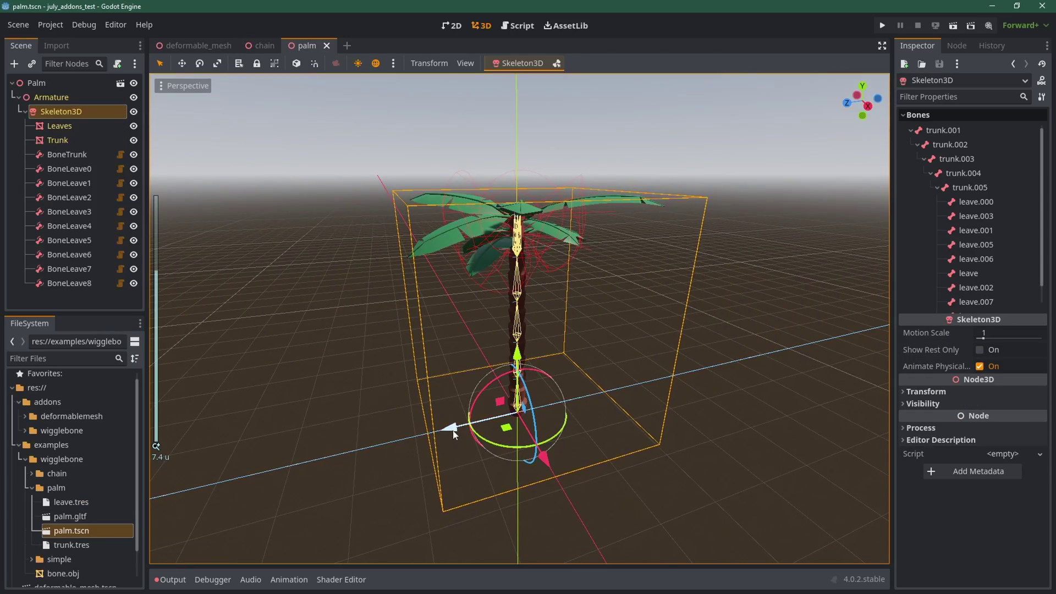
pyautogui.moveTo(453, 430); pyautogui.dragTo(436, 448)
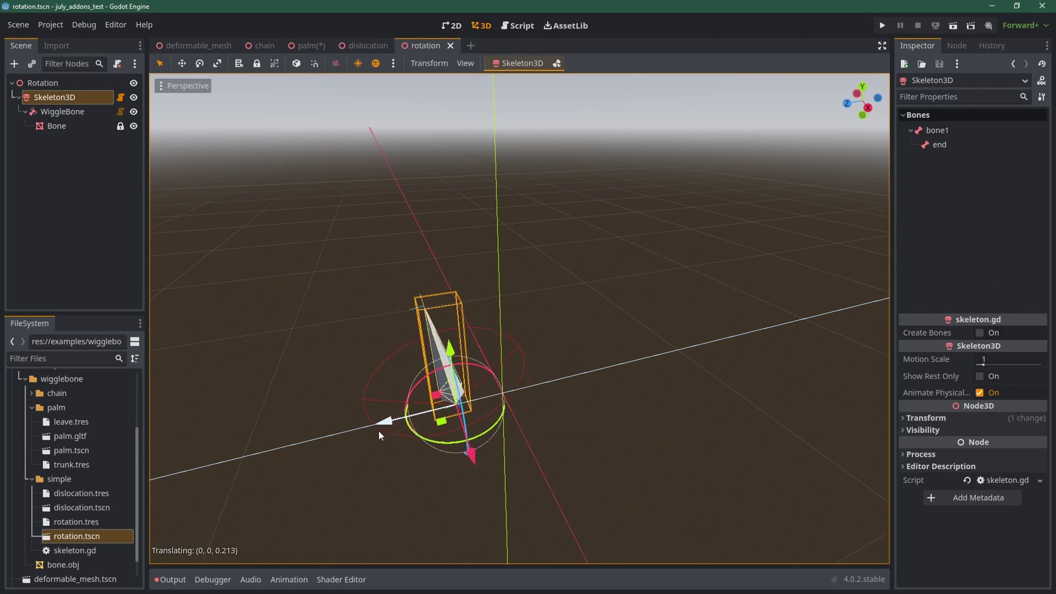
pyautogui.moveTo(379, 431); pyautogui.dragTo(473, 416)
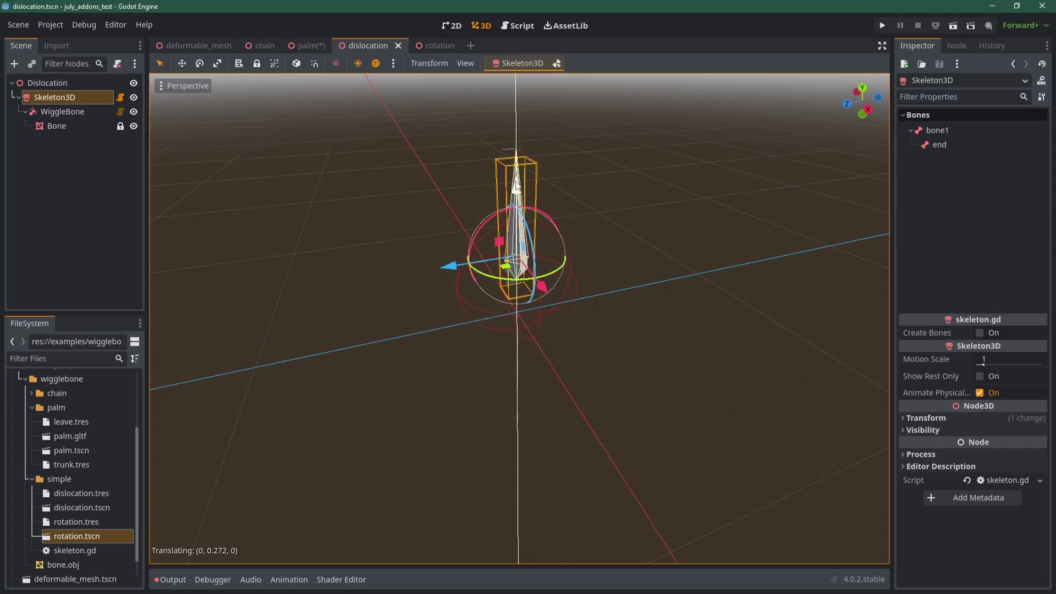
# Move the Skeleton3D in the dislocation scene along its Y, X and Z axes to test the bone's wiggle.
pyautogui.moveTo(517, 187); pyautogui.dragTo(529, 226)
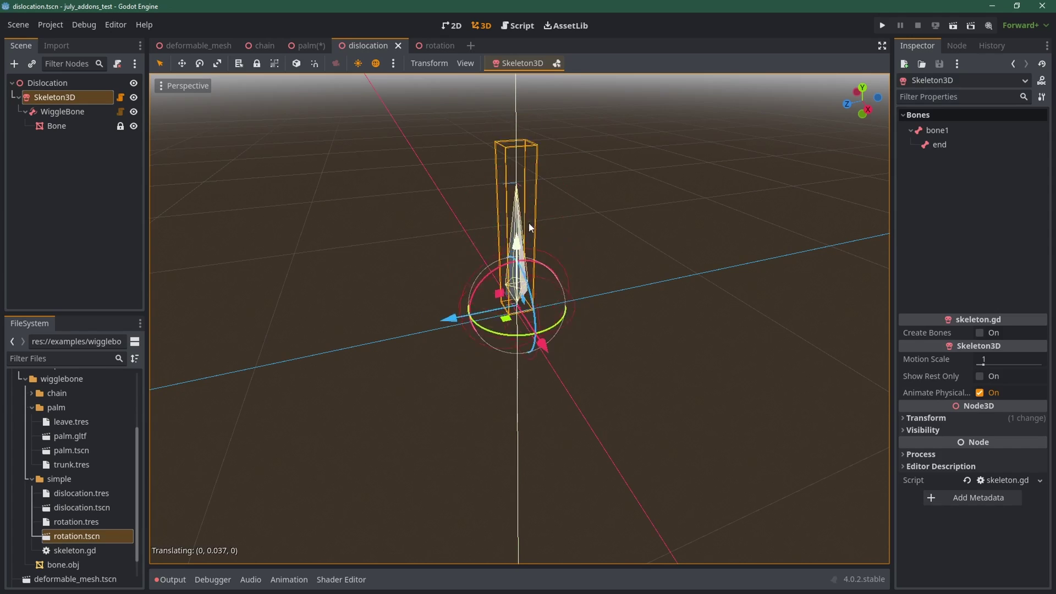
pyautogui.moveTo(507, 284); pyautogui.dragTo(561, 330)
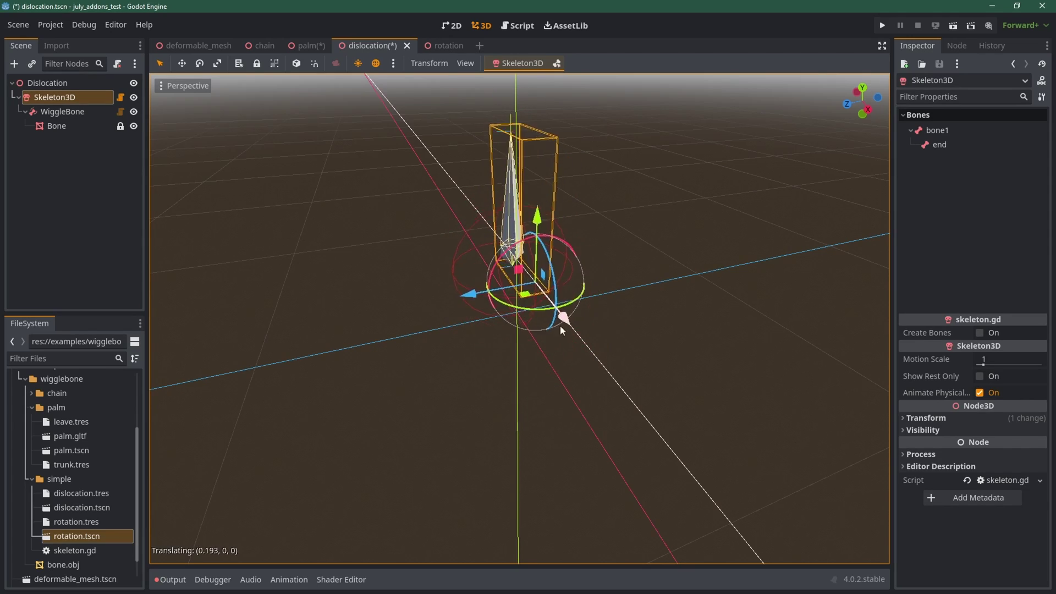
pyautogui.moveTo(444, 268); pyautogui.dragTo(479, 274)
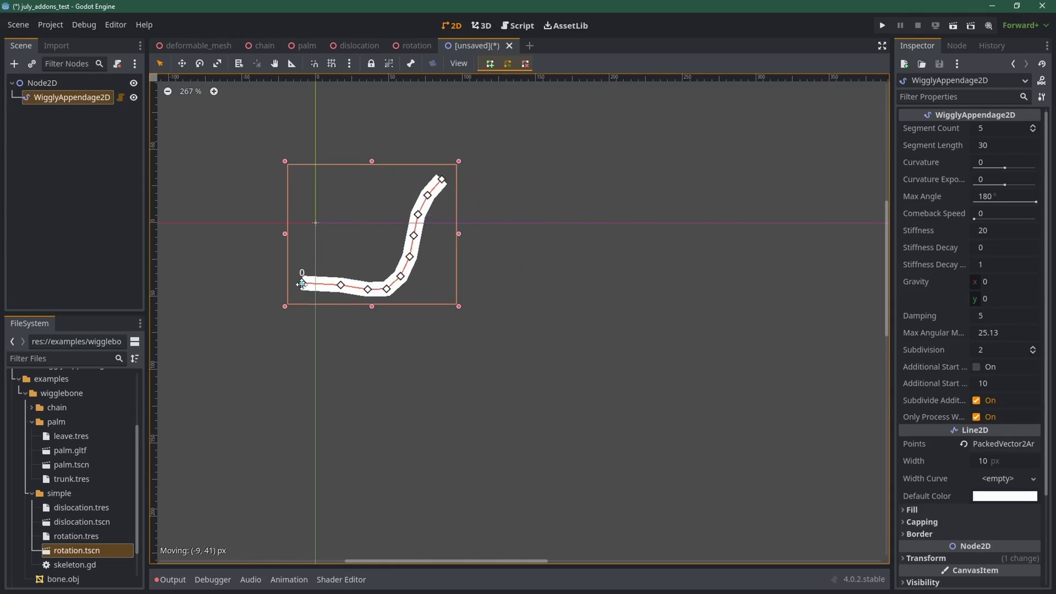
# Move the WigglyAppendage2D node around the 2D canvas to test how its segments trail behind.
pyautogui.moveTo(302, 285); pyautogui.dragTo(562, 229)
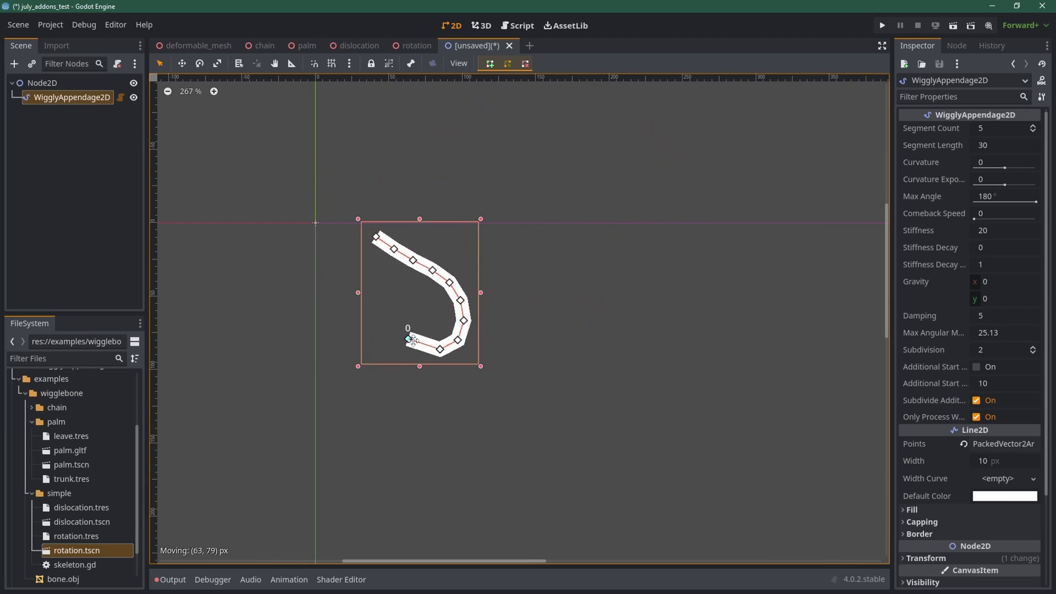
pyautogui.moveTo(604, 324); pyautogui.dragTo(514, 329)
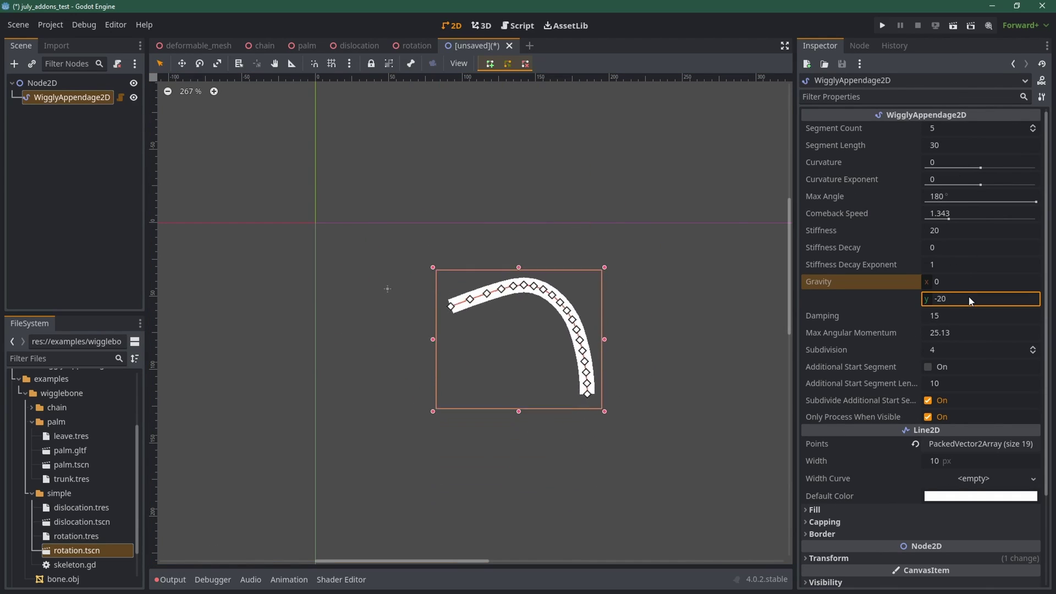
# Set the WigglyAppendage2D's Y gravity to -20 and its Max Angle to 180°.
pyautogui.press('Return')
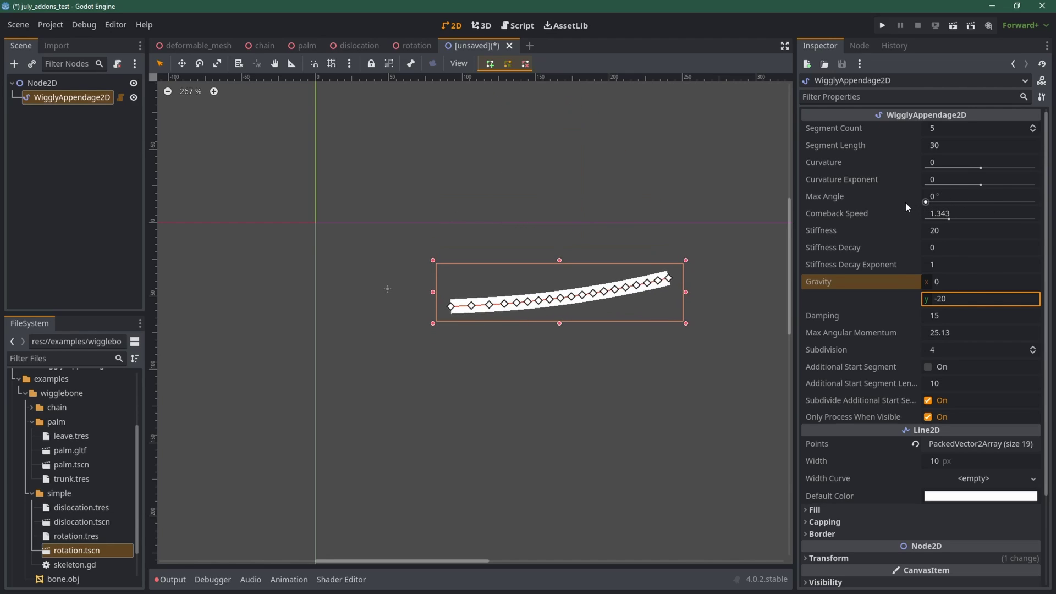
pyautogui.moveTo(925, 202); pyautogui.dragTo(1001, 207)
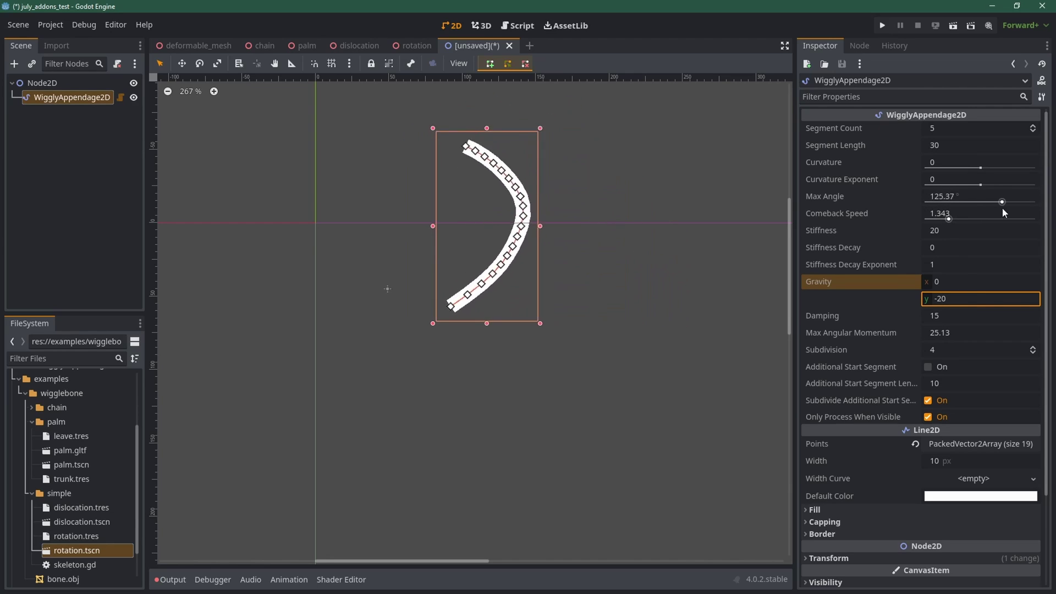
# Set the WigglyAppendage2D's Stiffness to 10.
pyautogui.click(948, 230)
pyautogui.write('10')
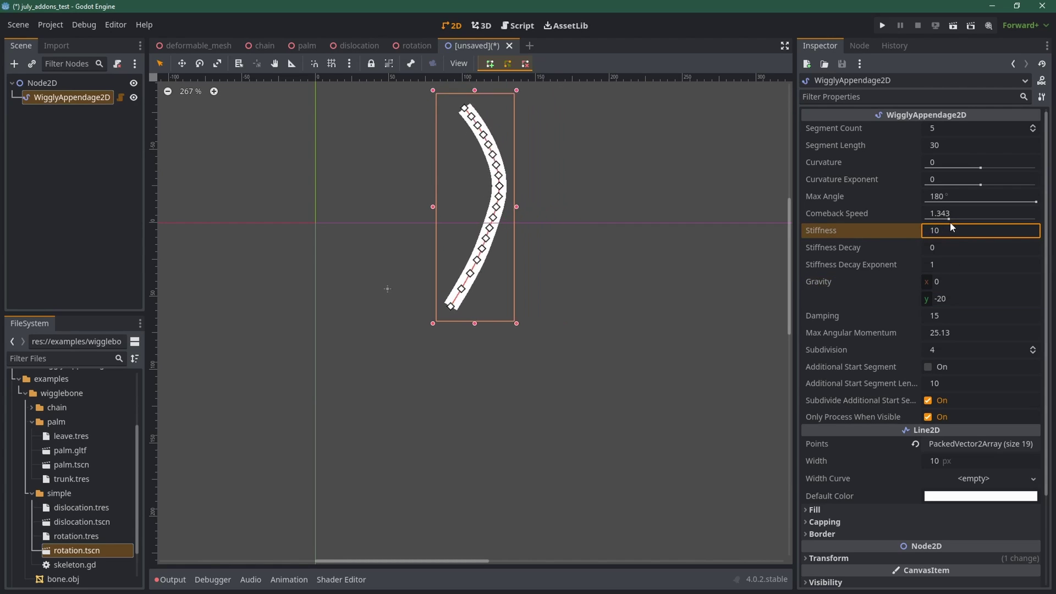
pyautogui.click(960, 232)
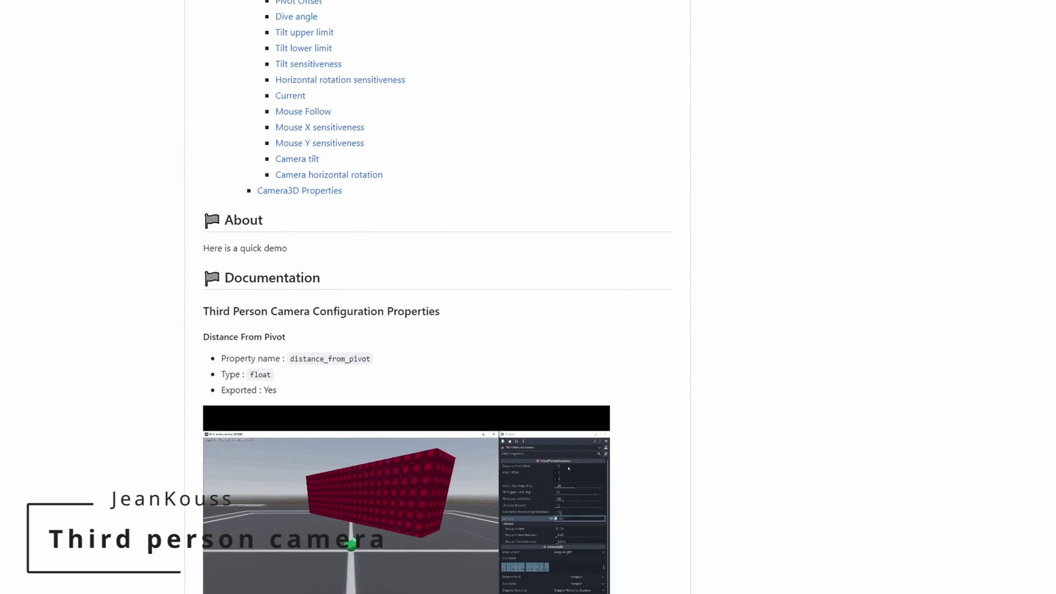
# Review the Third Person Camera property documentation and test mouse capture, ball movement and camera tilt in the running demo.
pyautogui.scroll(-20, 437, 296)
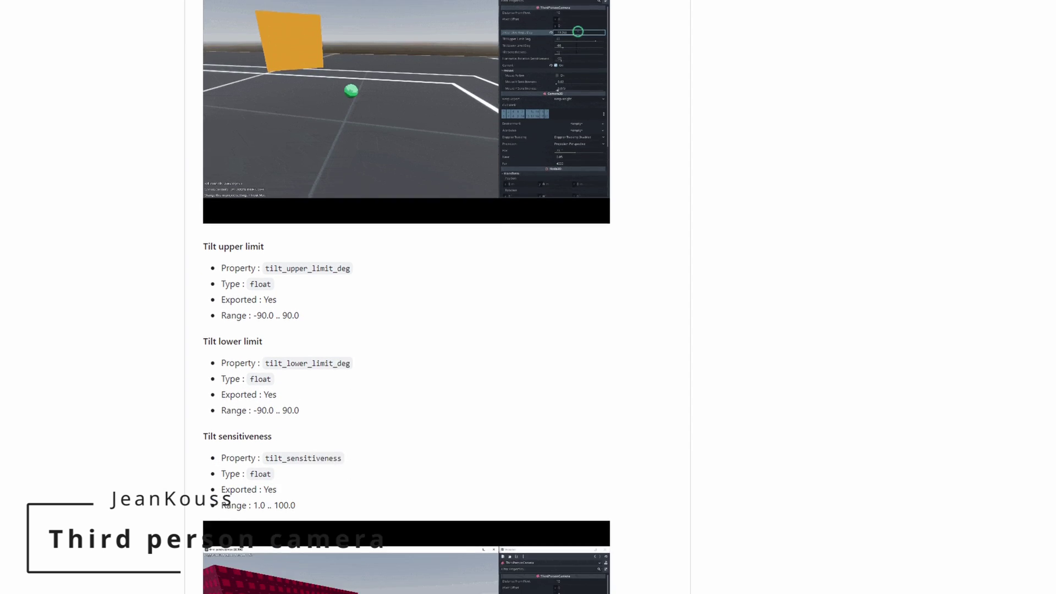
pyautogui.scroll(-15, 437, 297)
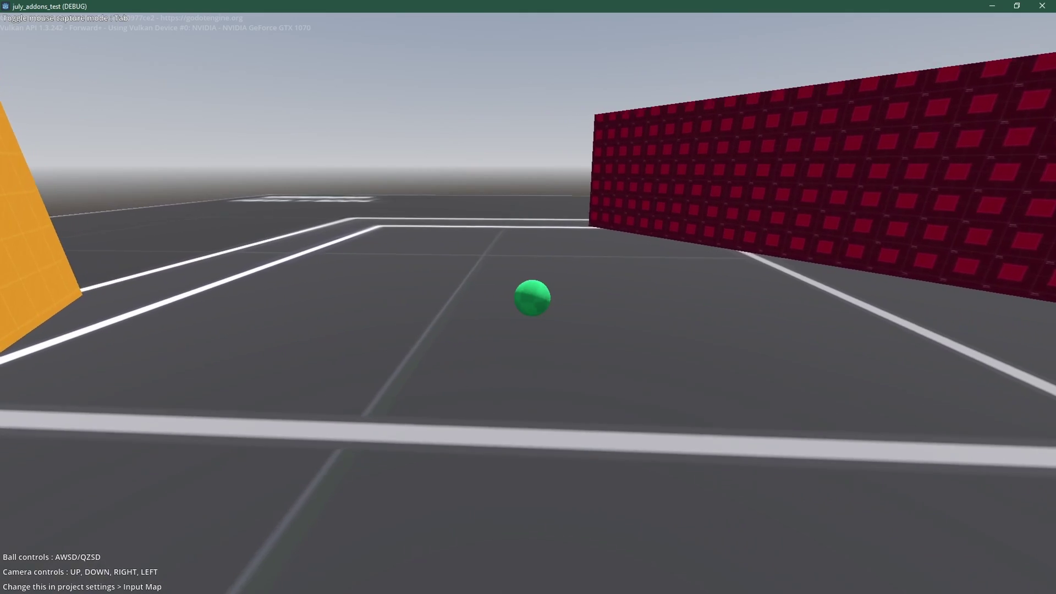
pyautogui.press('Tab')
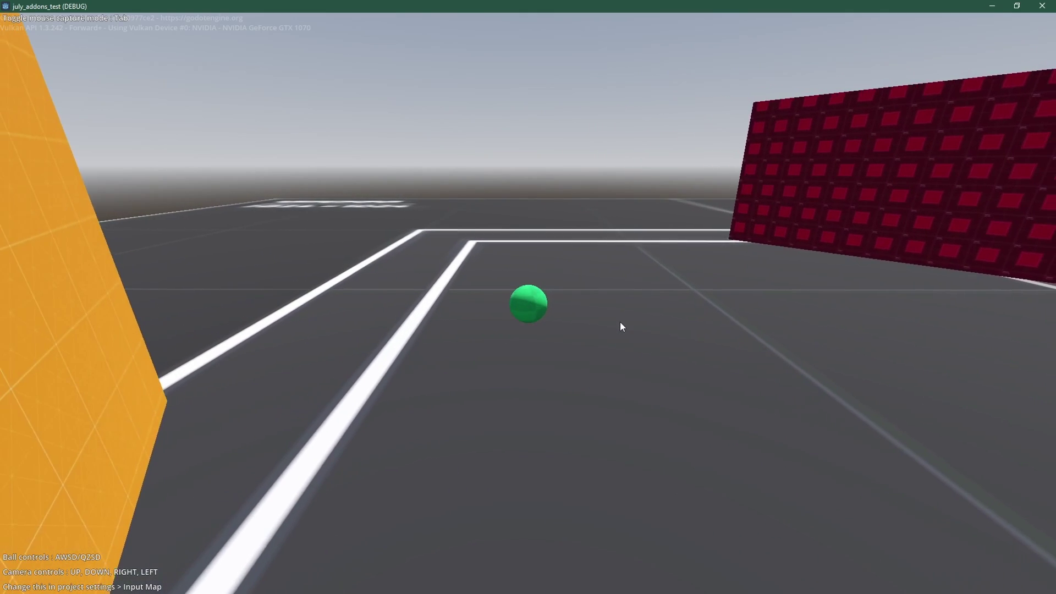
pyautogui.press('d')
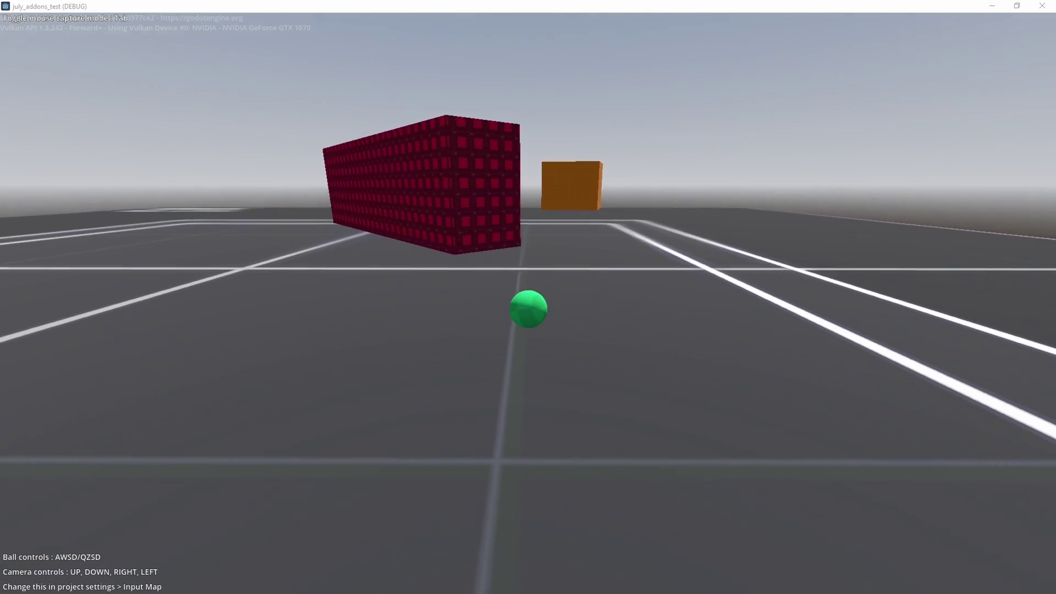
pyautogui.press('Up')
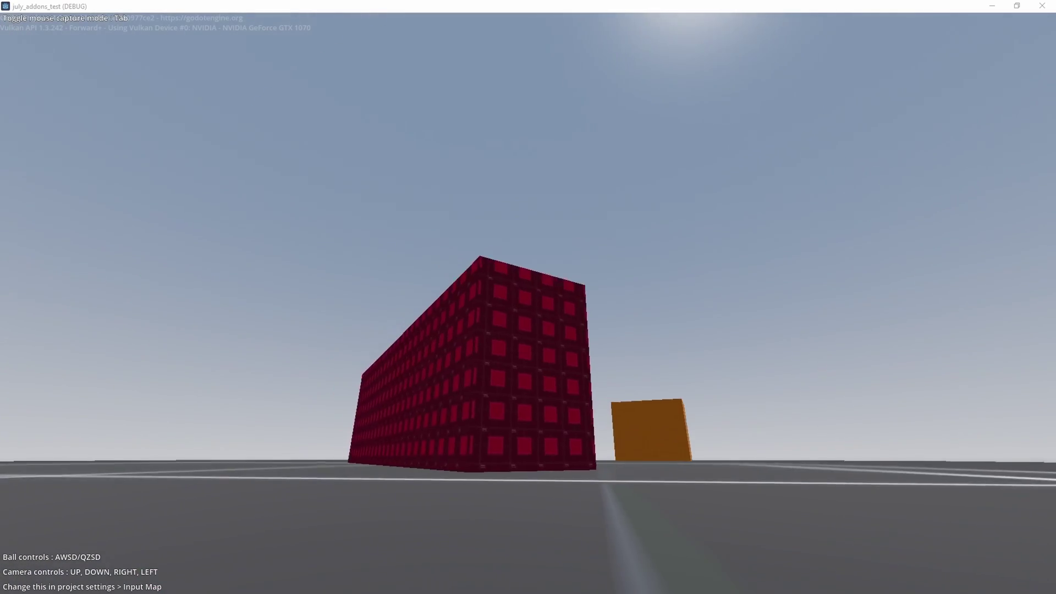
pyautogui.press('Down')
pyautogui.press('Up')
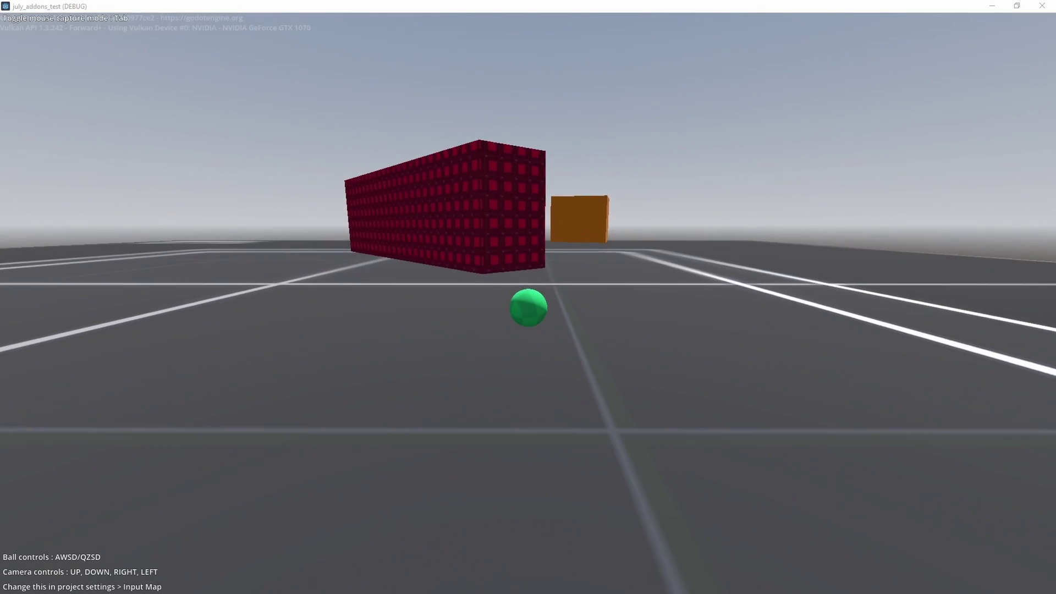
pyautogui.press('Down')
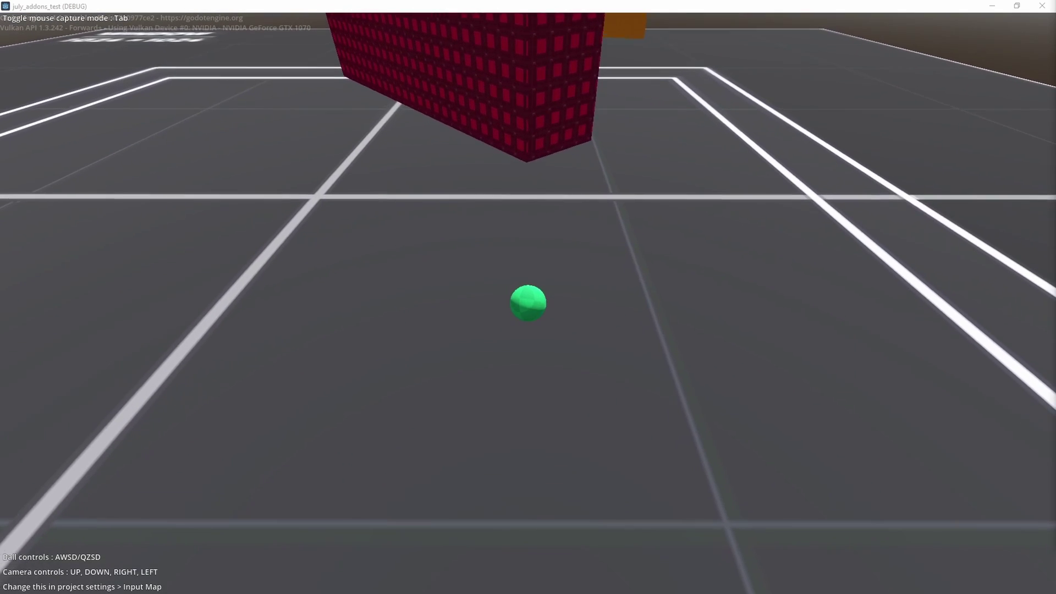
pyautogui.press('Down')
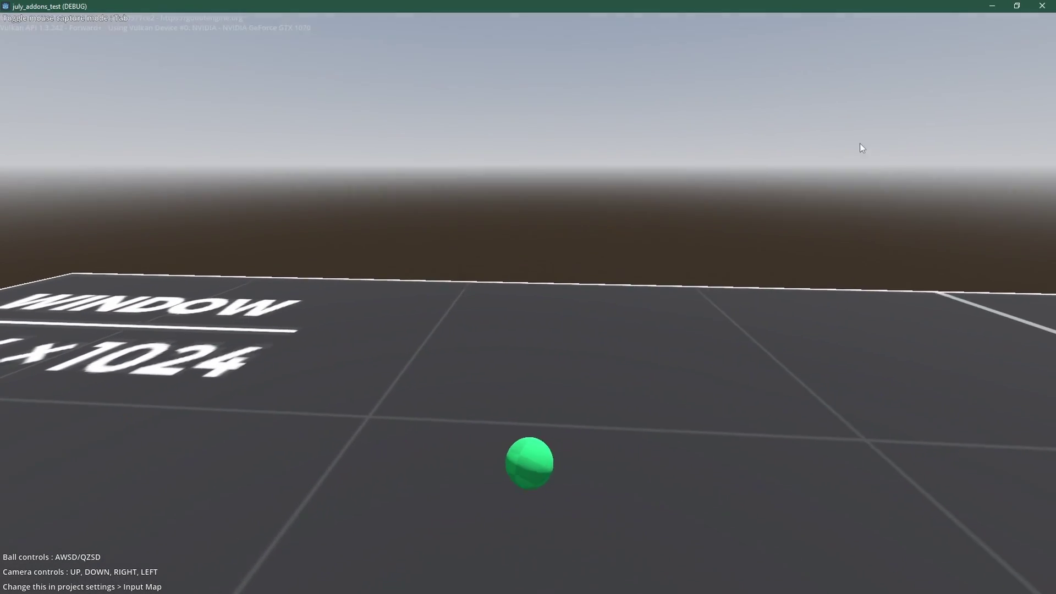
pyautogui.press('Up')
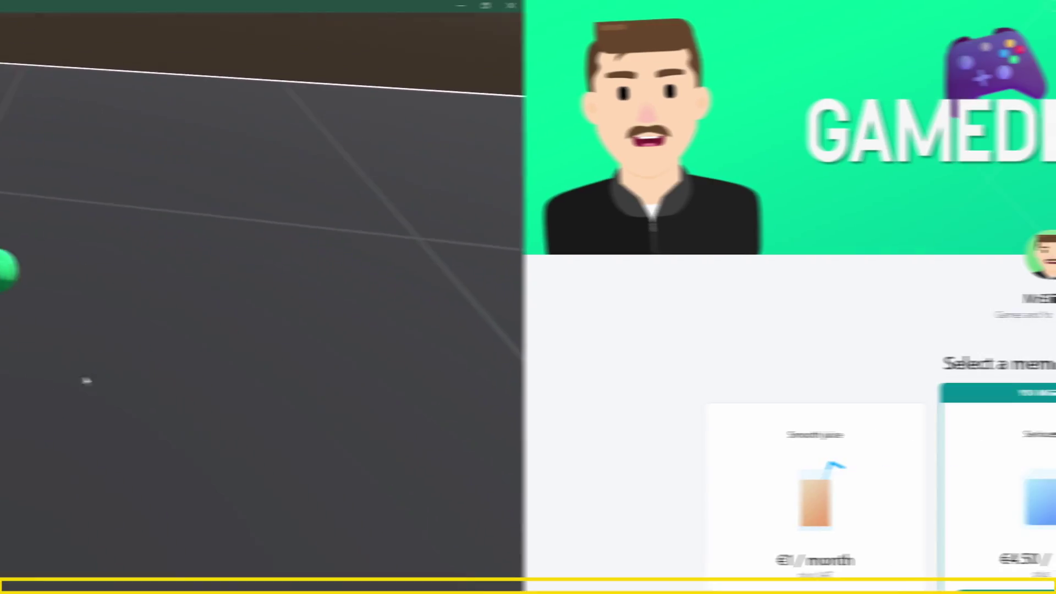
# Look through MrEliptik's Patreon page, covering the membership tiers, the About section and the recent posts.
pyautogui.scroll(-10, 525, 297)
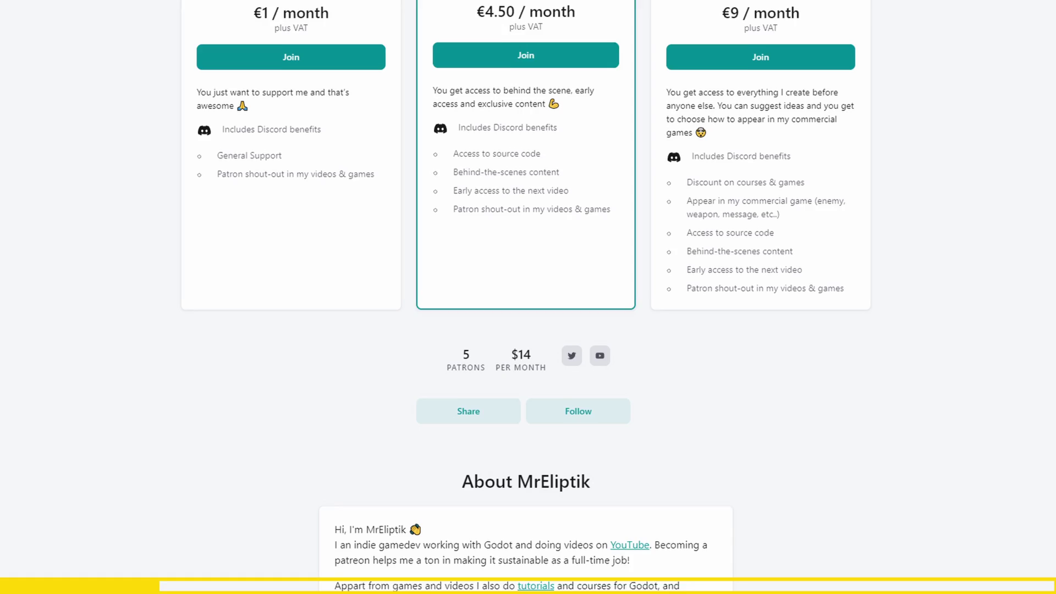
pyautogui.scroll(-7, 526, 297)
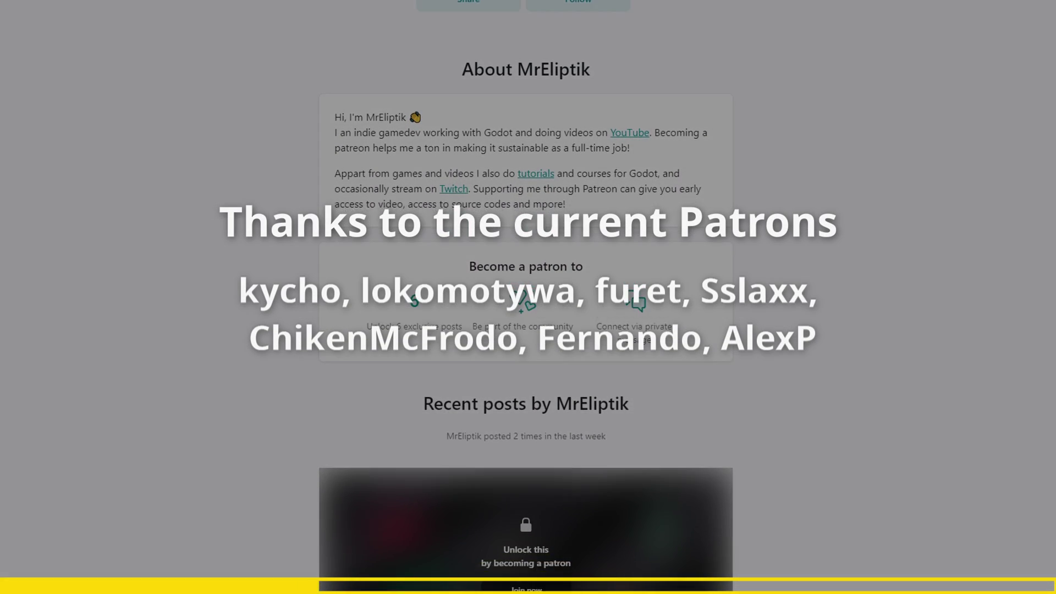
pyautogui.scroll(-5, 528, 297)
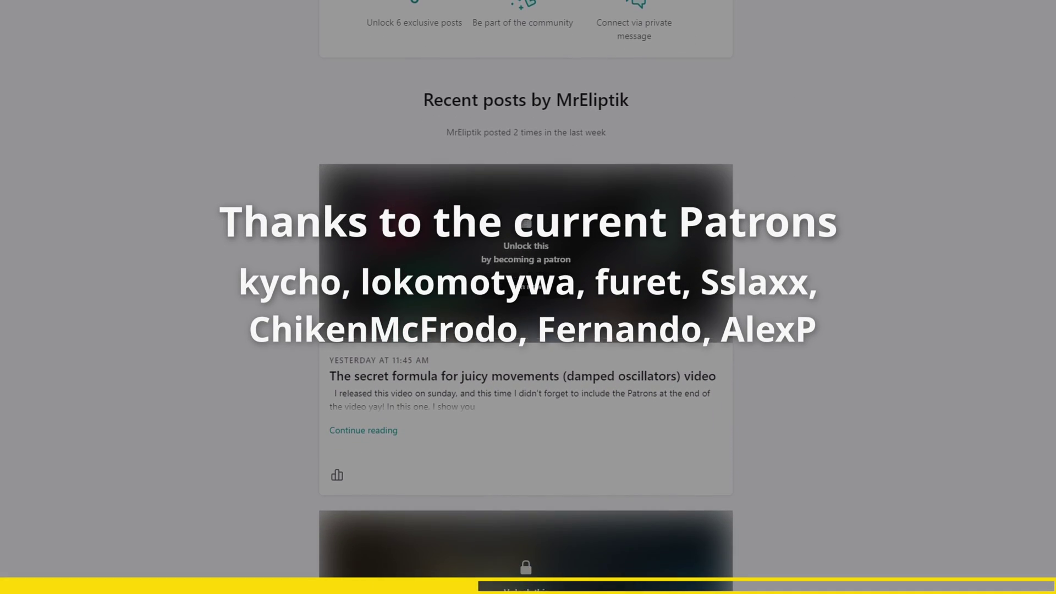
pyautogui.scroll(-5, 527, 297)
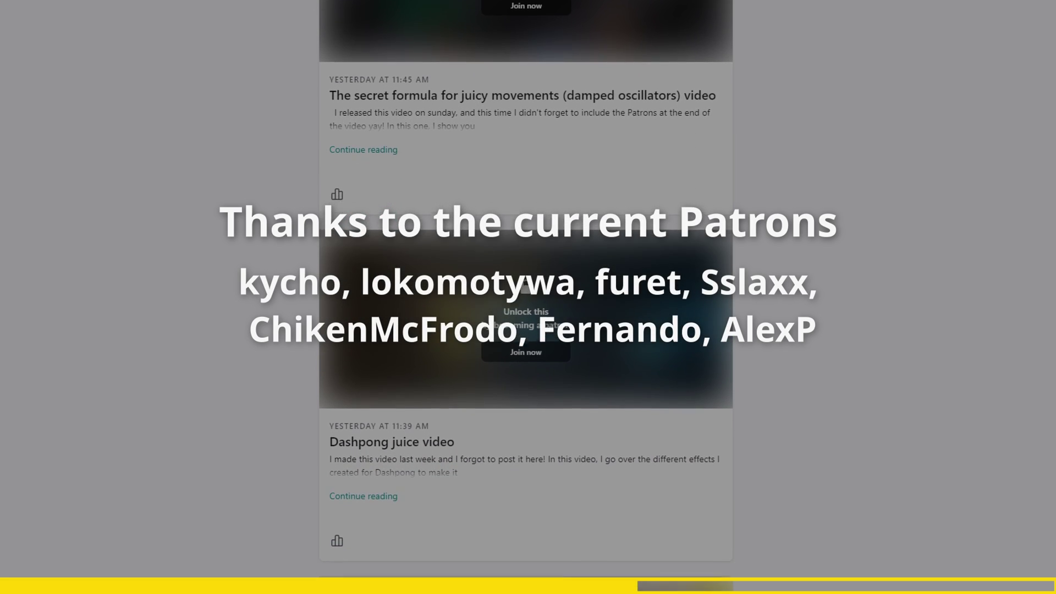
pyautogui.scroll(-6, 528, 297)
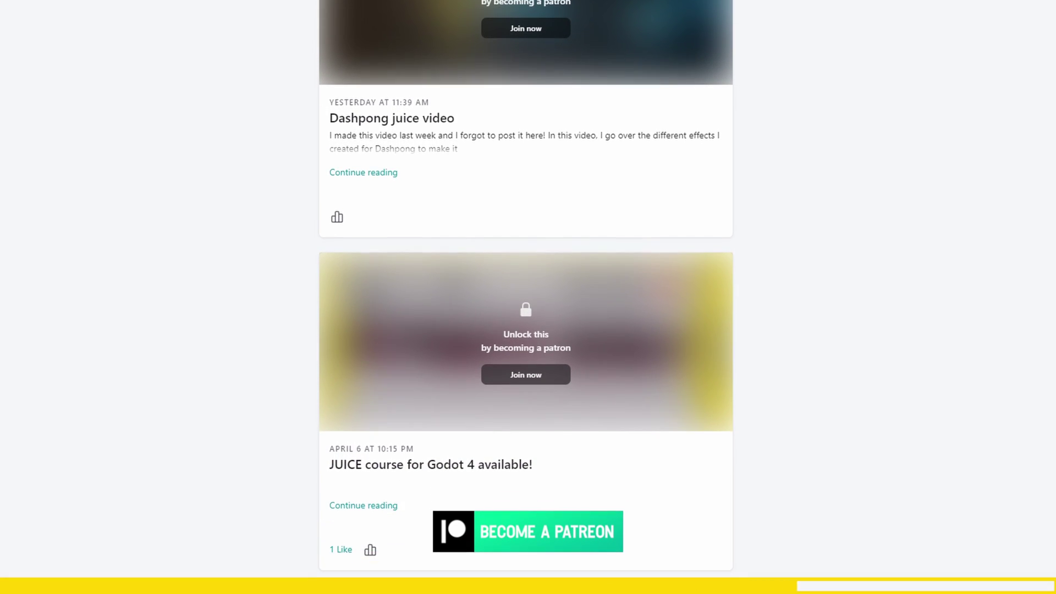
pyautogui.scroll(-9, 528, 297)
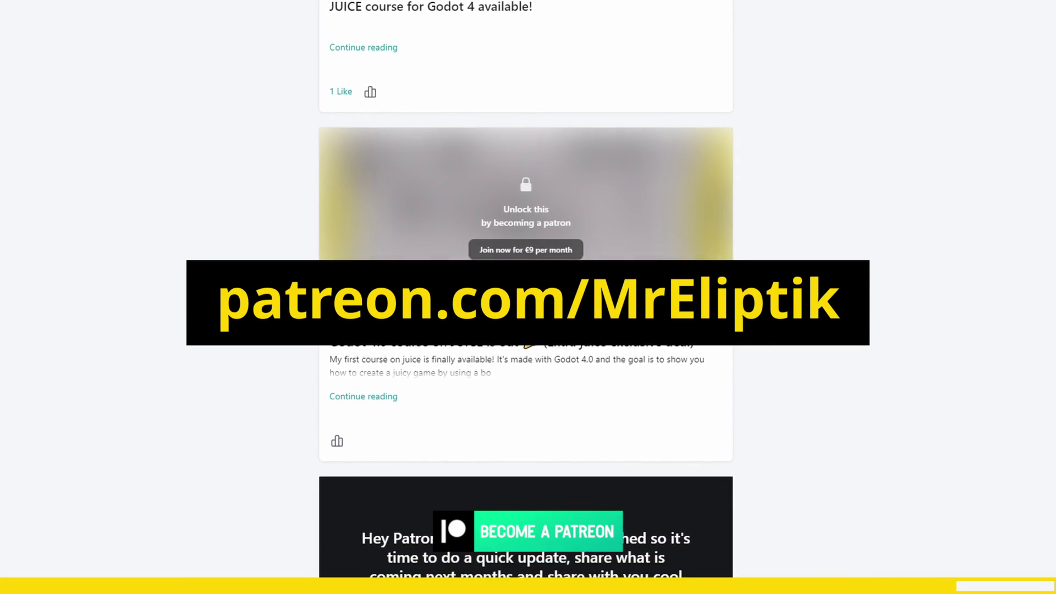
# Finish skimming the Patreon posts and read the Auto Layout repository's file list and README on wrapping nodes in containers.
pyautogui.scroll(-3, 528, 297)
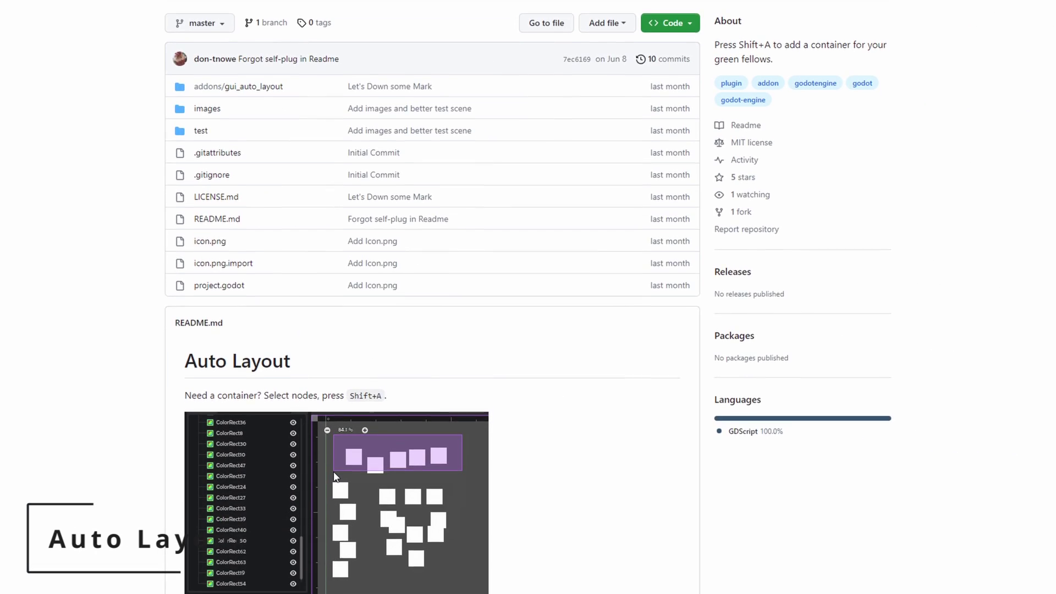
pyautogui.scroll(-1, 528, 296)
pyautogui.scroll(-3, 528, 297)
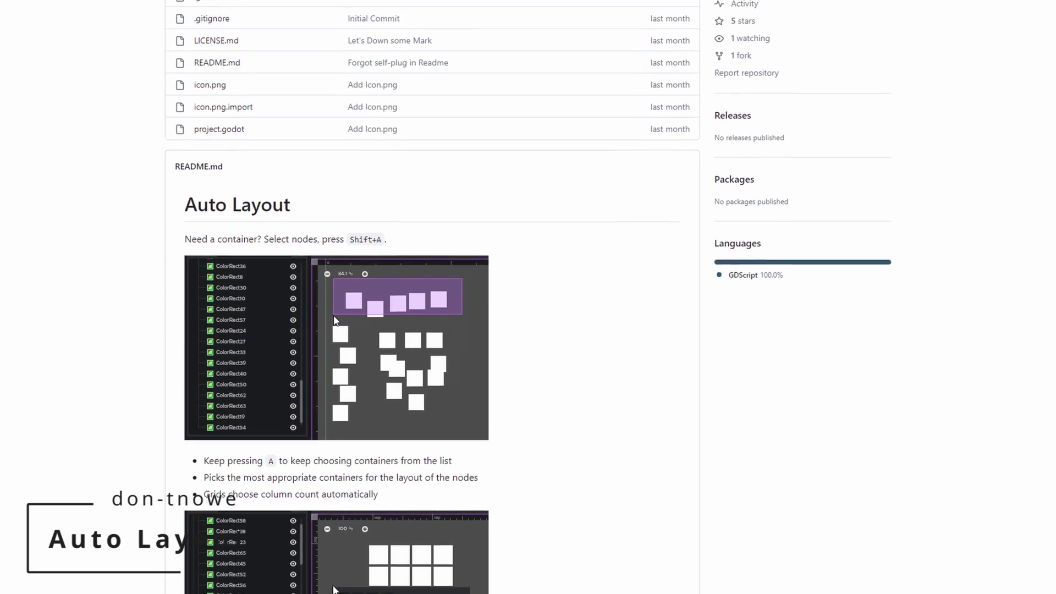
pyautogui.scroll(-3, 527, 297)
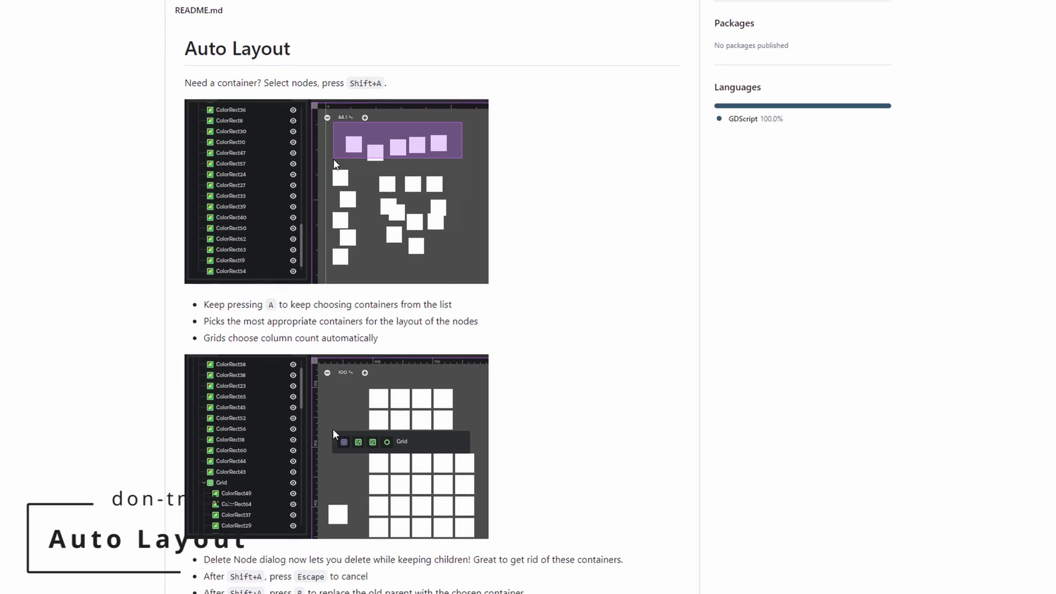
pyautogui.scroll(-2, 528, 297)
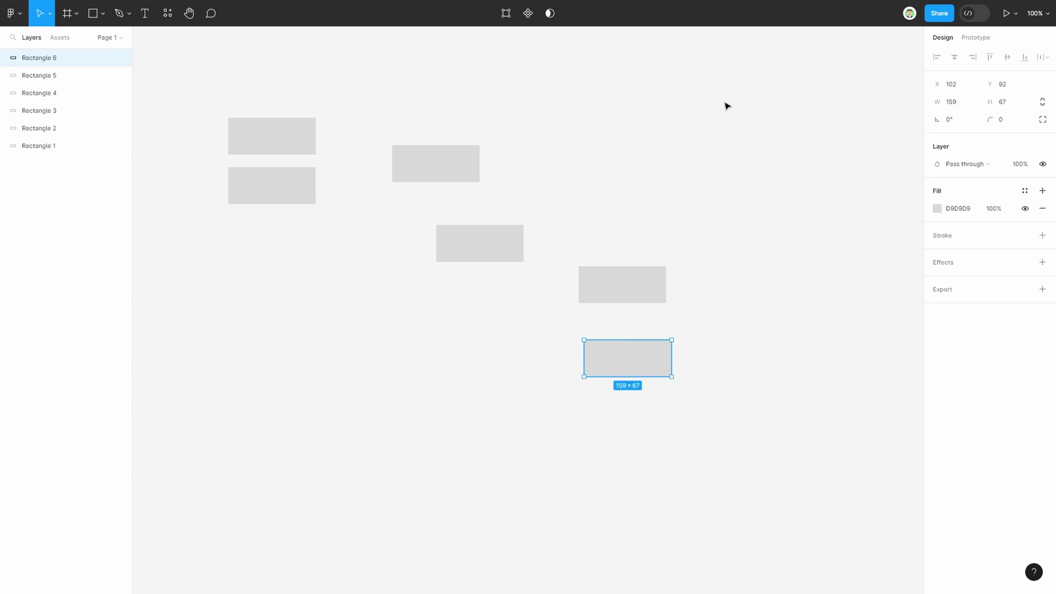
# In Figma, wrap the six scattered rectangles in an auto layout frame and select the three loose rectangles beside it.
pyautogui.moveTo(722, 92); pyautogui.dragTo(197, 483)
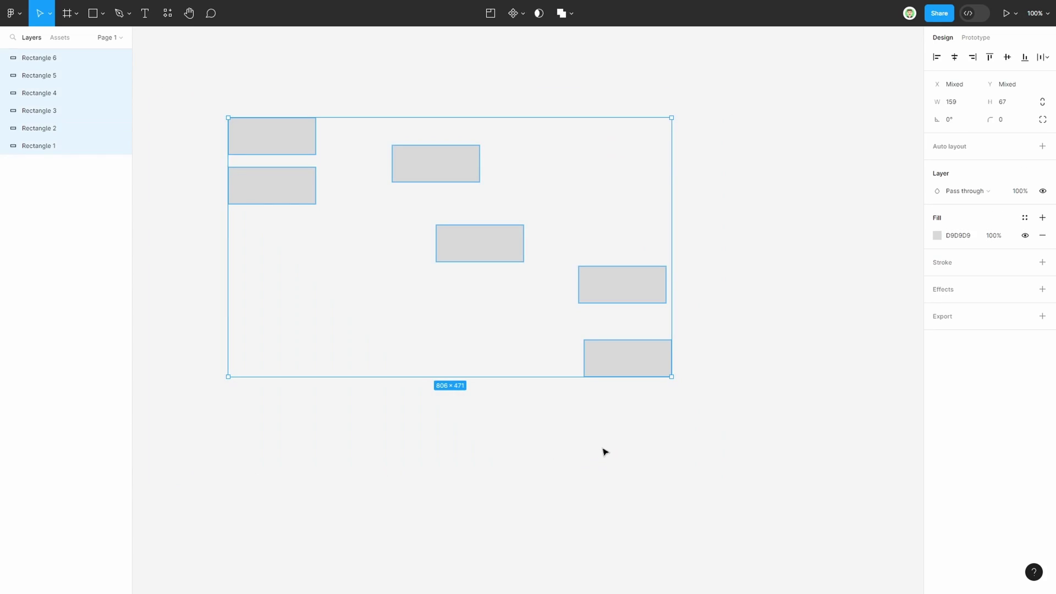
pyautogui.hotkey('shift', 'a')
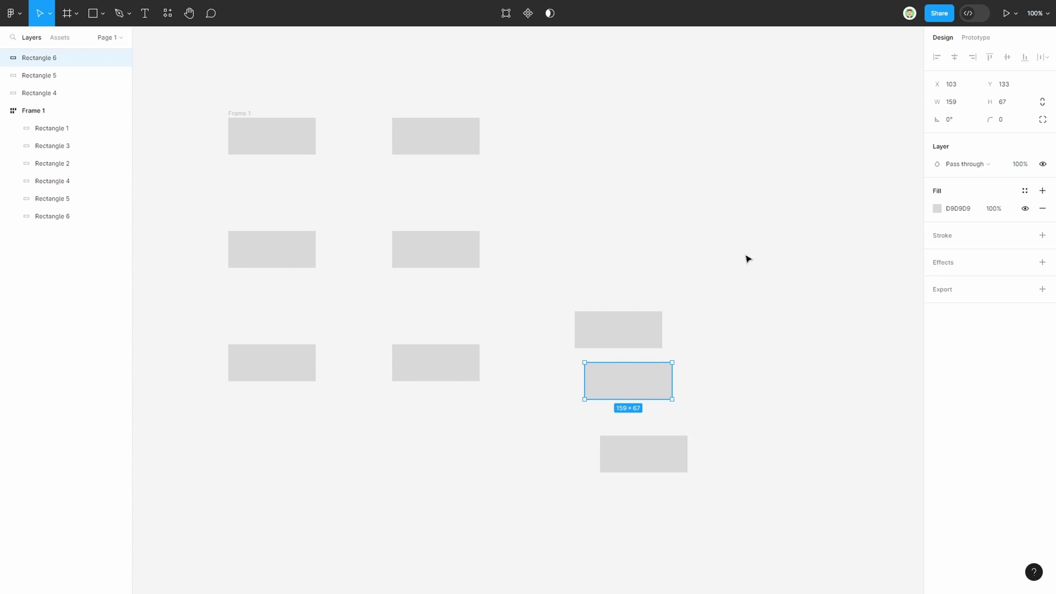
pyautogui.moveTo(746, 255); pyautogui.dragTo(560, 515)
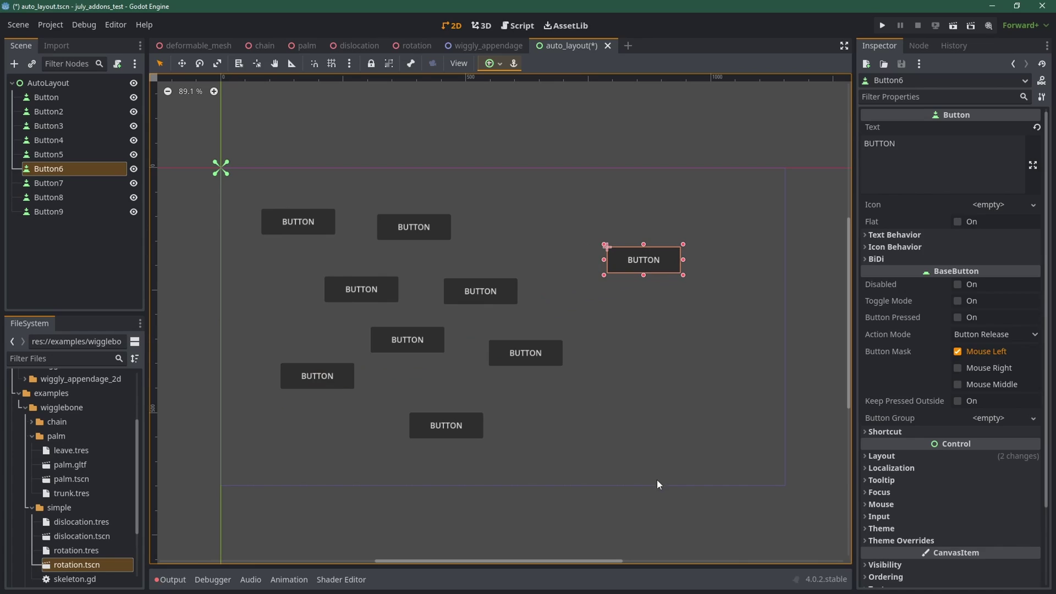
# In Godot, wrap the four lower buttons of the AutoLayout scene in a Grid container after comparing the Freeform option.
pyautogui.moveTo(648, 486); pyautogui.dragTo(314, 352)
pyautogui.hotkey('shift', 'a')
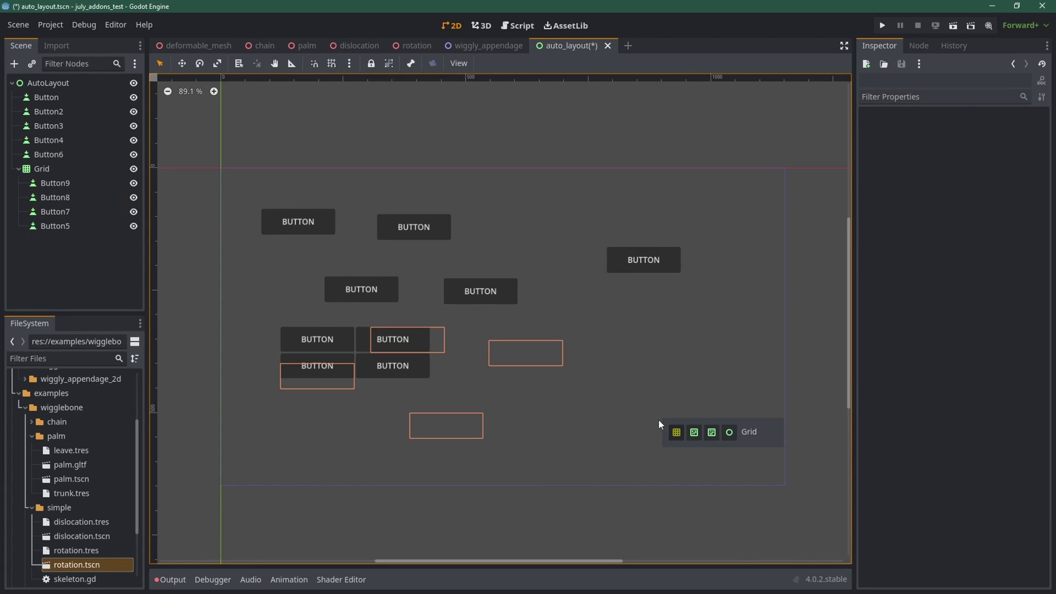
pyautogui.hotkey('shift', 'a')
pyautogui.hotkey('shift', 'a')
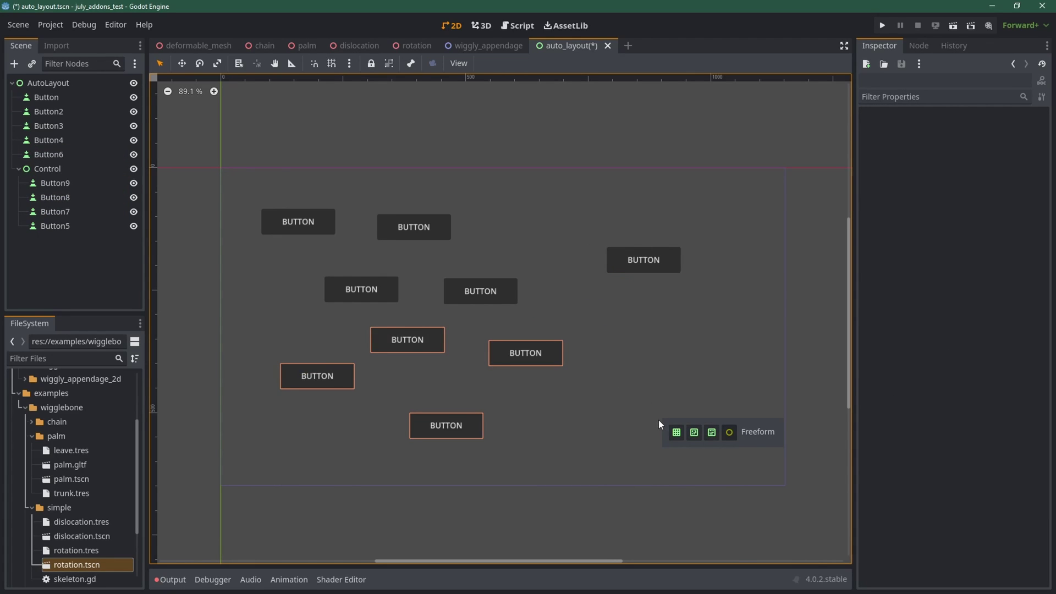
pyautogui.press('1')
# Wrap Button2, Button3, Button4 and Button6 in a Flow container that lays them out in a horizontal row.
pyautogui.moveTo(752, 114); pyautogui.dragTo(274, 316)
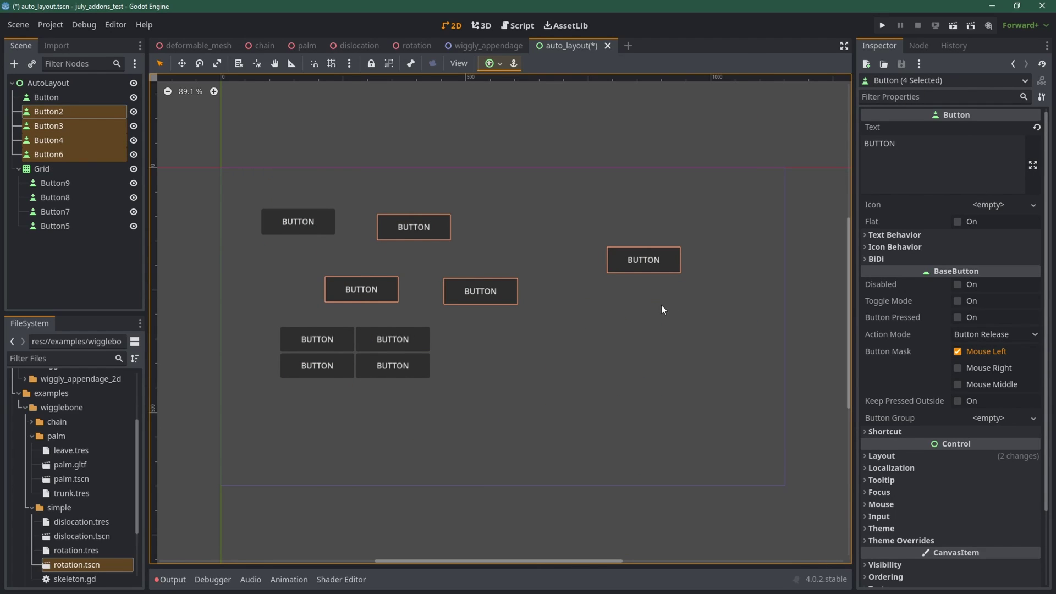
pyautogui.hotkey('shift', 'a')
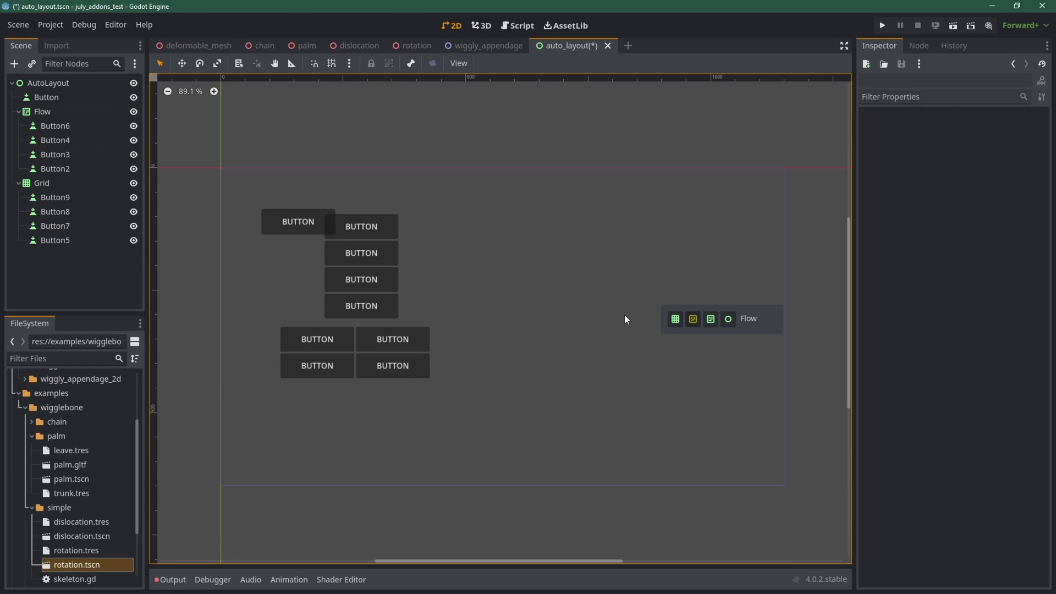
pyautogui.press('3')
pyautogui.press('2')
# Wrap the three remaining loose buttons in a Box container, comparing it with the Freeform option.
pyautogui.moveTo(807, 276); pyautogui.dragTo(502, 430)
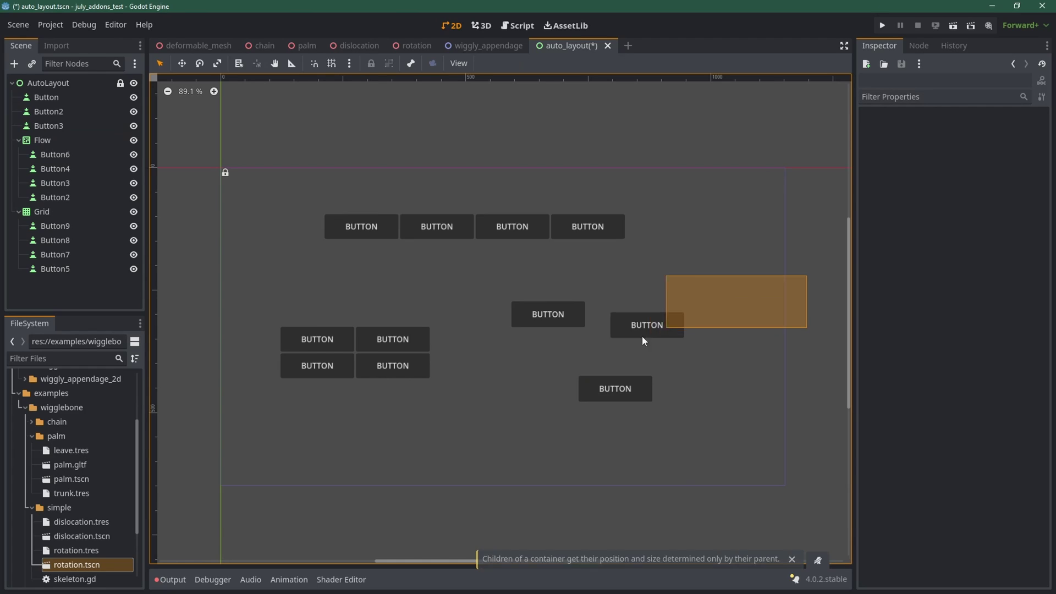
pyautogui.hotkey('shift', 'a')
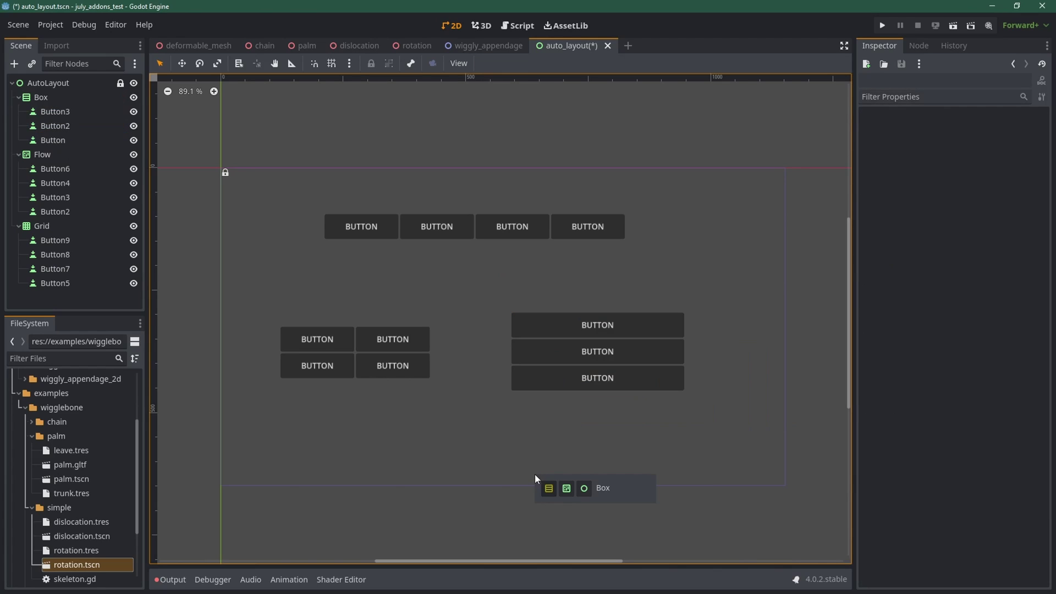
pyautogui.press('3')
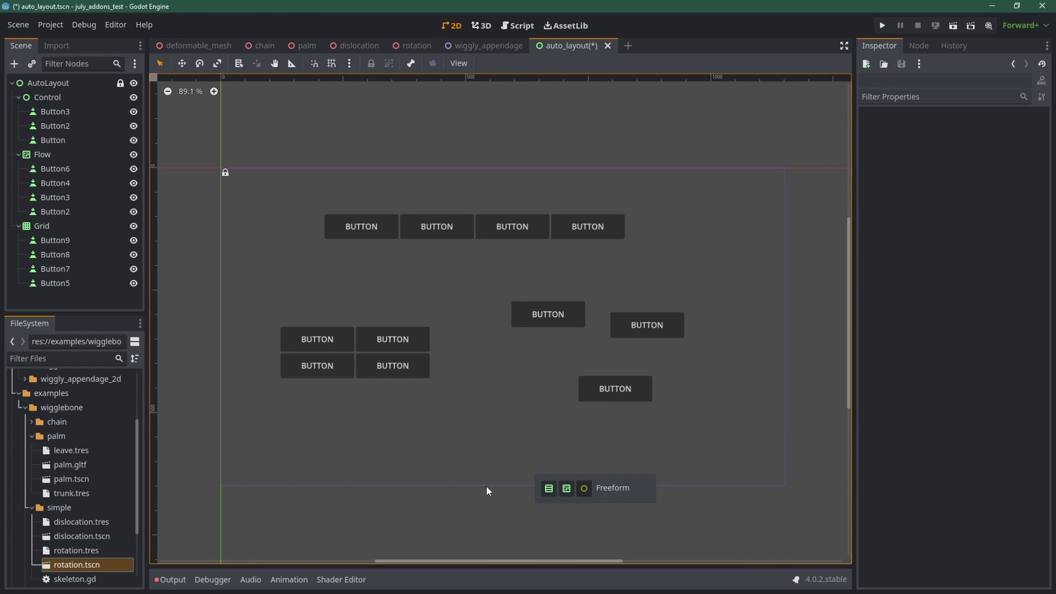
pyautogui.press('1')
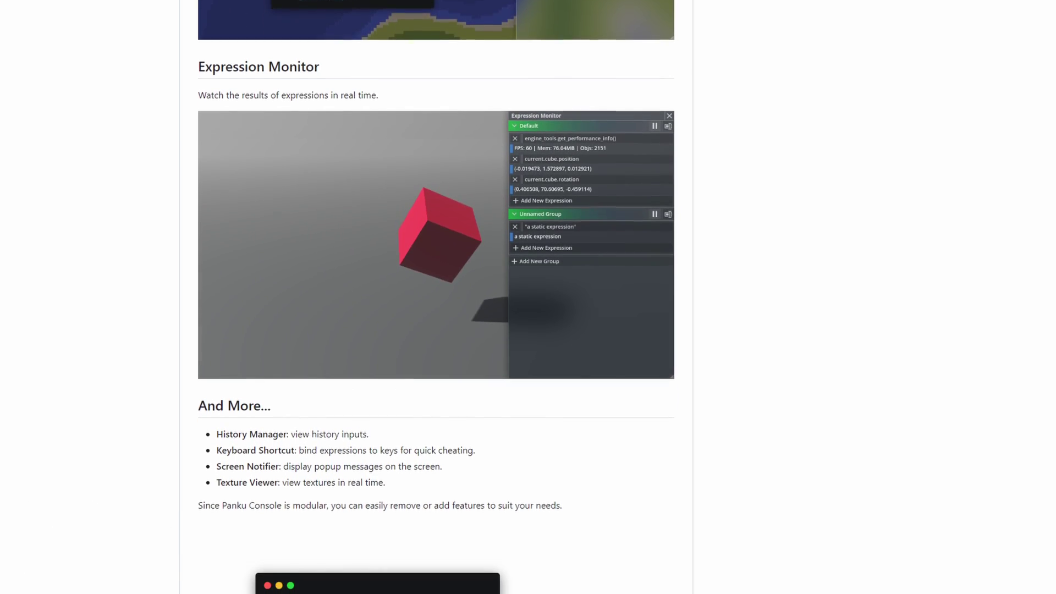
# Skim the Panku Console README, run expression_monitor.open_window() in the demo's shell and reposition the Expression Monitor window.
pyautogui.scroll(-7, 436, 297)
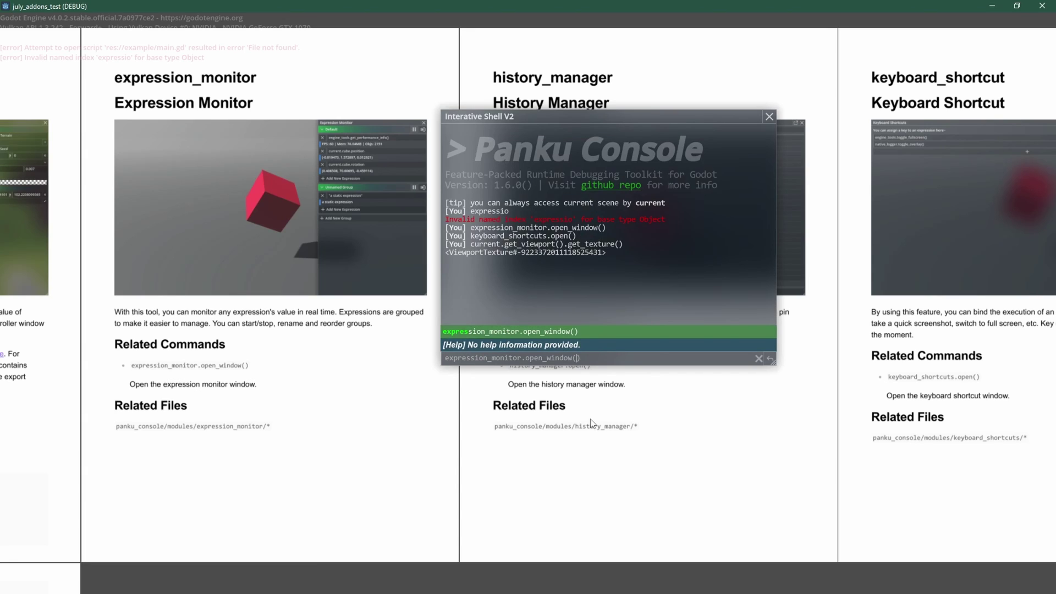
pyautogui.press('Return')
pyautogui.moveTo(774, 301); pyautogui.dragTo(753, 232)
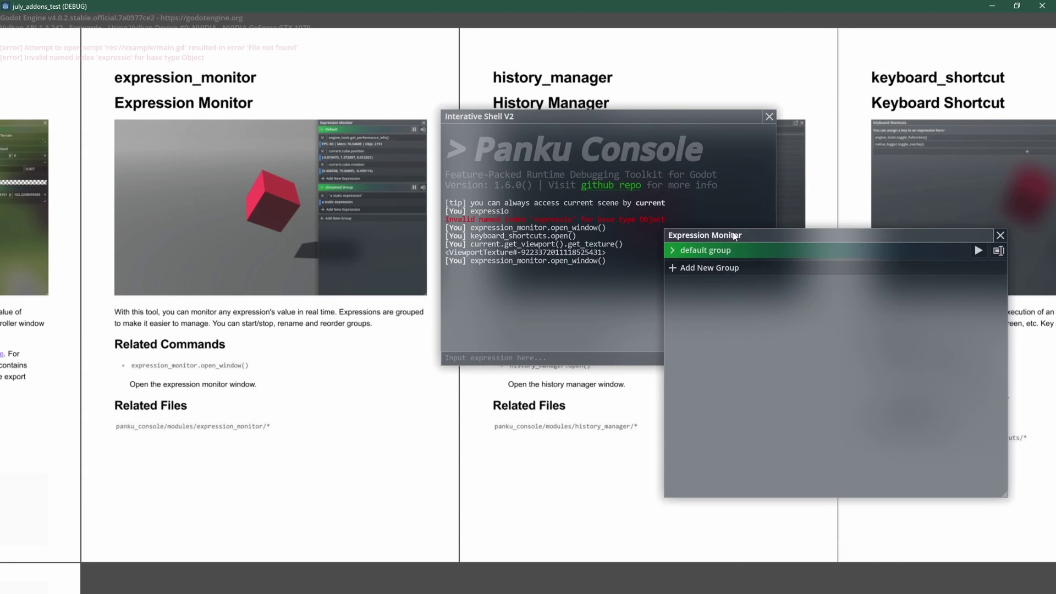
# Run history_manager.open() in the shell, move the History Manager window aside, and enlarge the viewport texture window.
pyautogui.write('hi')
pyautogui.press('Tab')
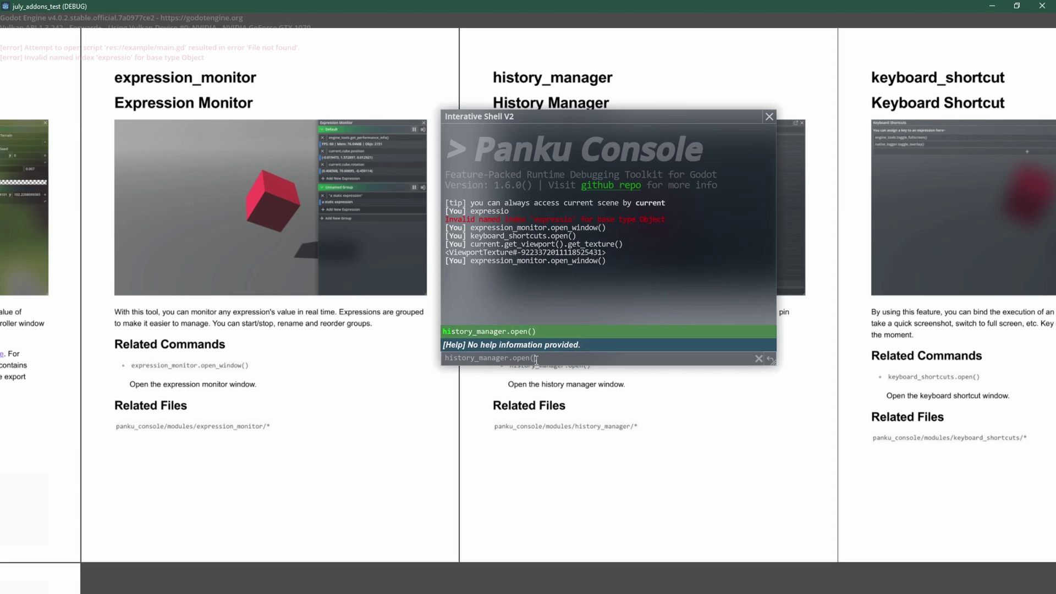
pyautogui.press('Return')
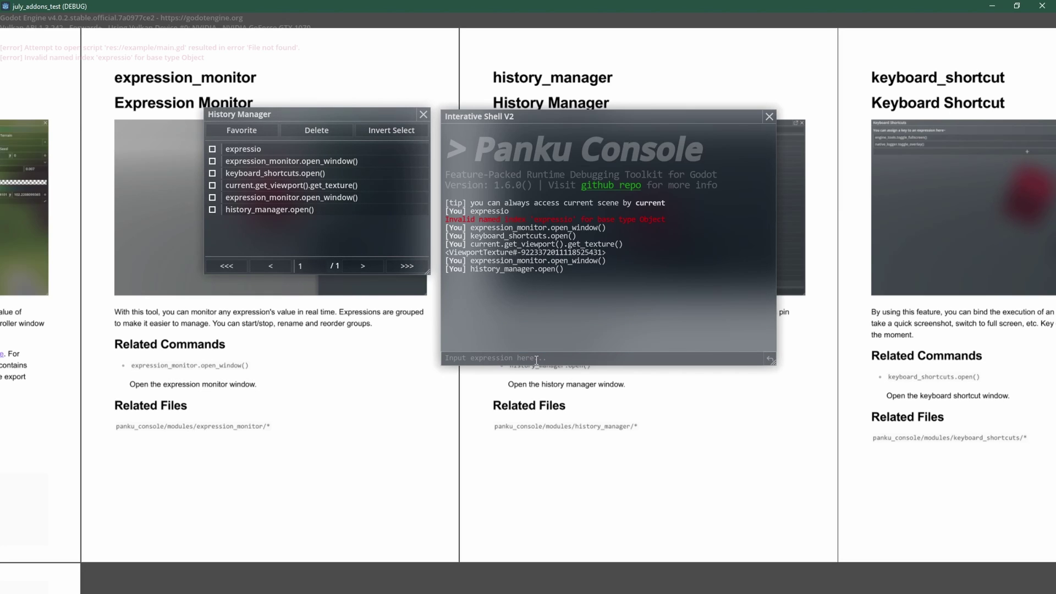
pyautogui.moveTo(311, 110); pyautogui.dragTo(252, 237)
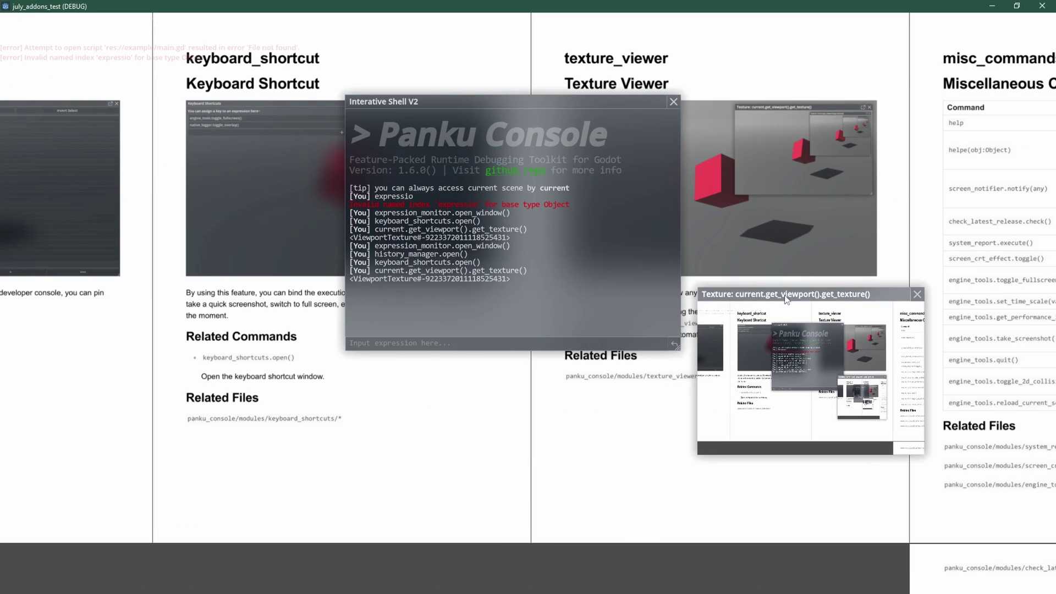
pyautogui.moveTo(925, 455); pyautogui.dragTo(1051, 584)
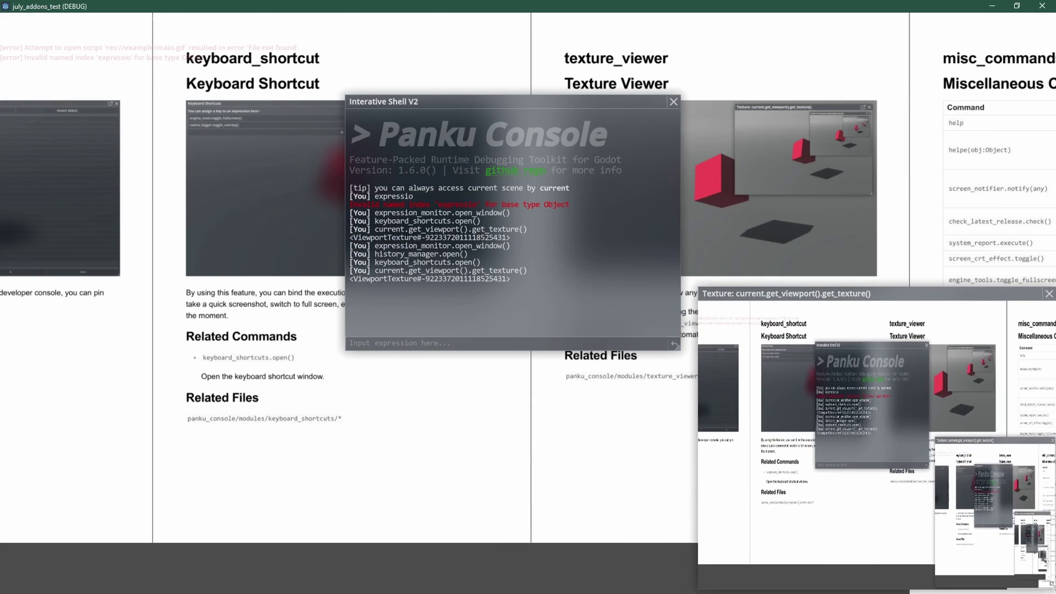
# Run general_settings.open() in the shell, look over the native_logger options and close the General Settings window.
pyautogui.moveTo(820, 285); pyautogui.dragTo(632, 170)
pyautogui.write('general_settings.open(')
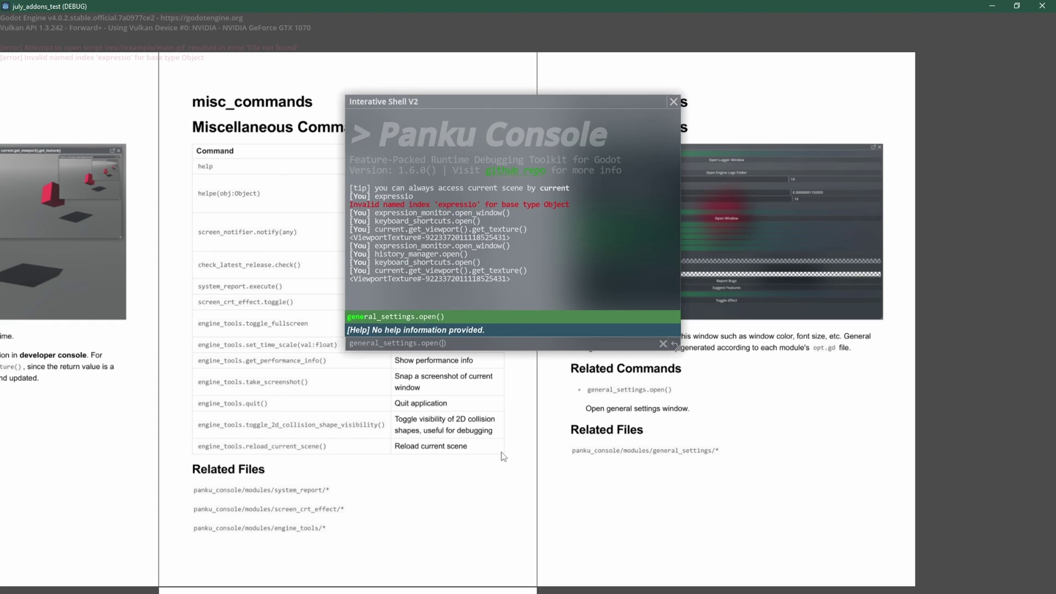
pyautogui.press('Return')
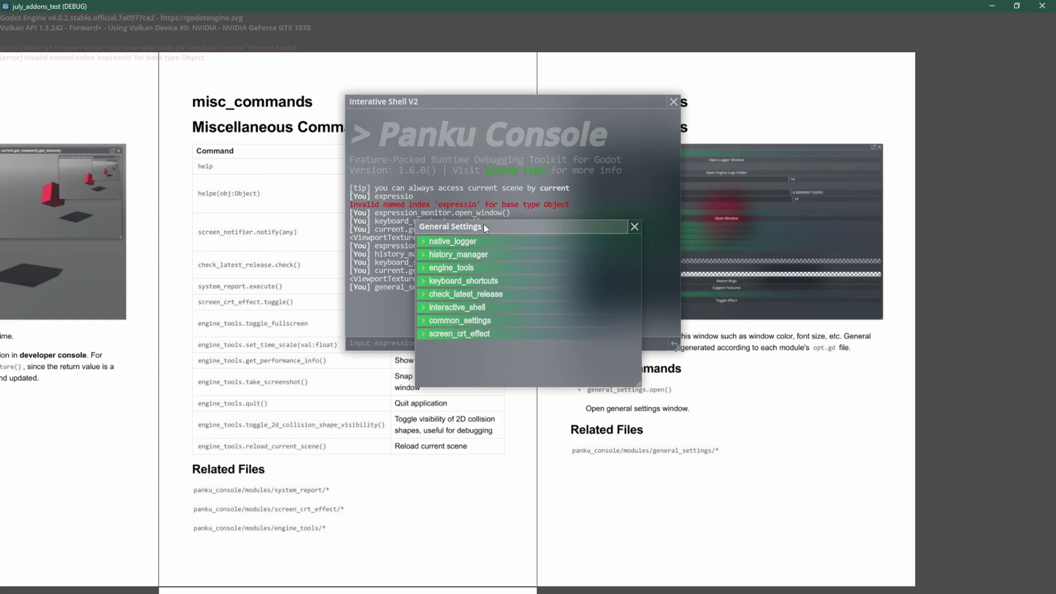
pyautogui.moveTo(484, 226); pyautogui.dragTo(631, 167)
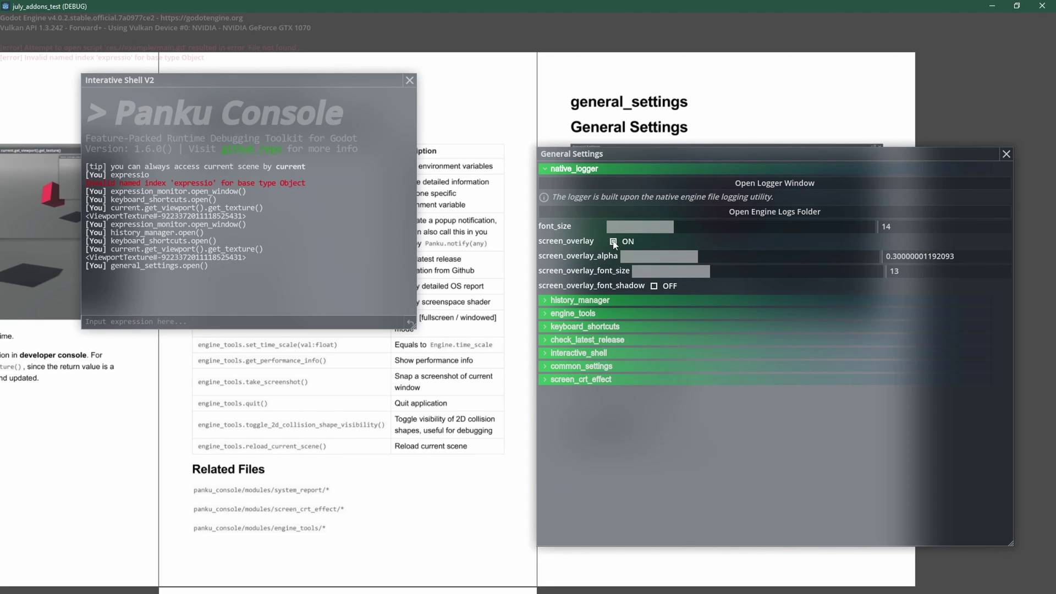
pyautogui.click(1006, 155)
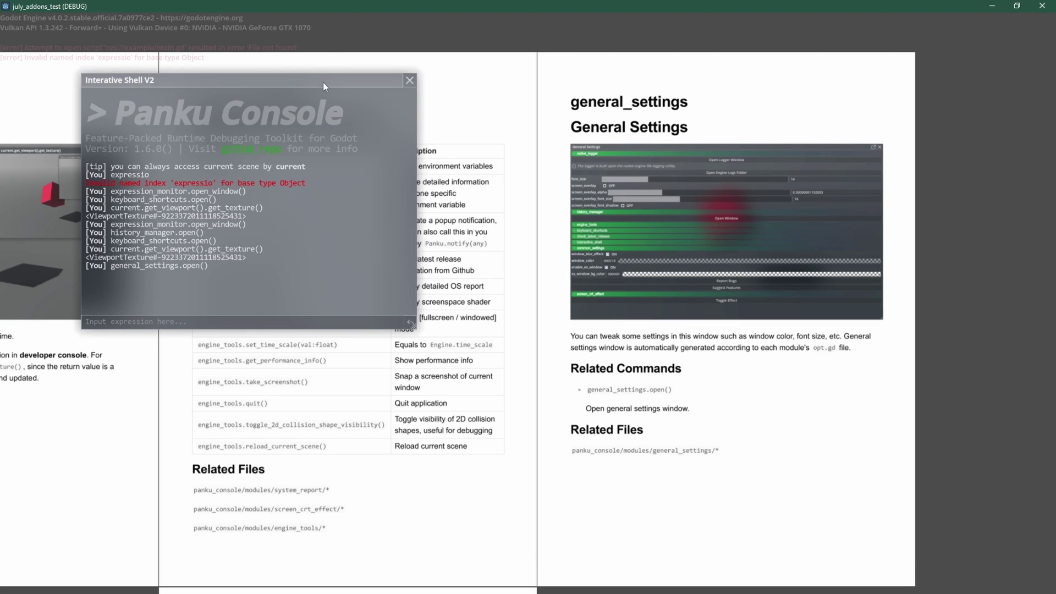
# Move the shell window off the Miscellaneous Commands table and run screen_crt_effect.toggle() to turn on the CRT effect.
pyautogui.moveTo(323, 81); pyautogui.dragTo(778, 182)
pyautogui.click(582, 422)
pyautogui.write('screen_crt_effect.toggle(')
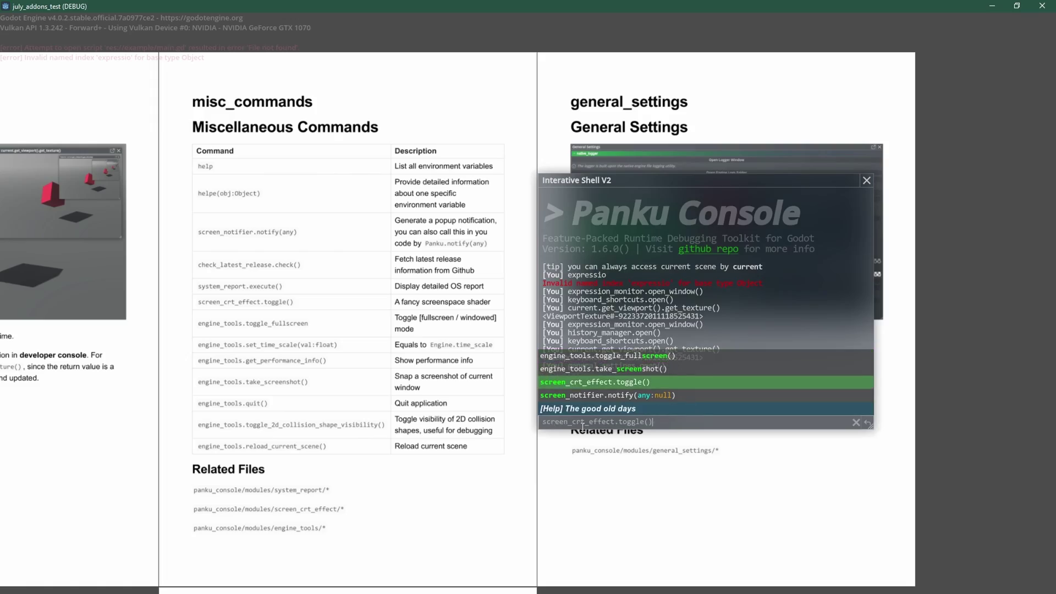
pyautogui.press('Return')
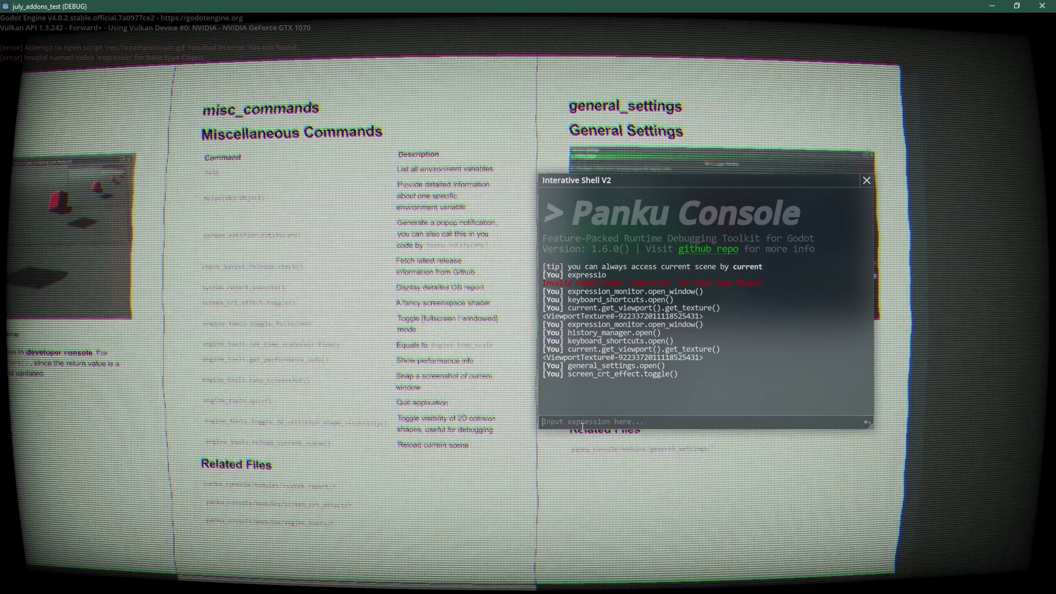
# Run screen_crt_effect.toggle() a second time to switch the CRT effect off.
pyautogui.write('scre')
pyautogui.press('Tab')
pyautogui.press('Tab')
pyautogui.press('Tab')
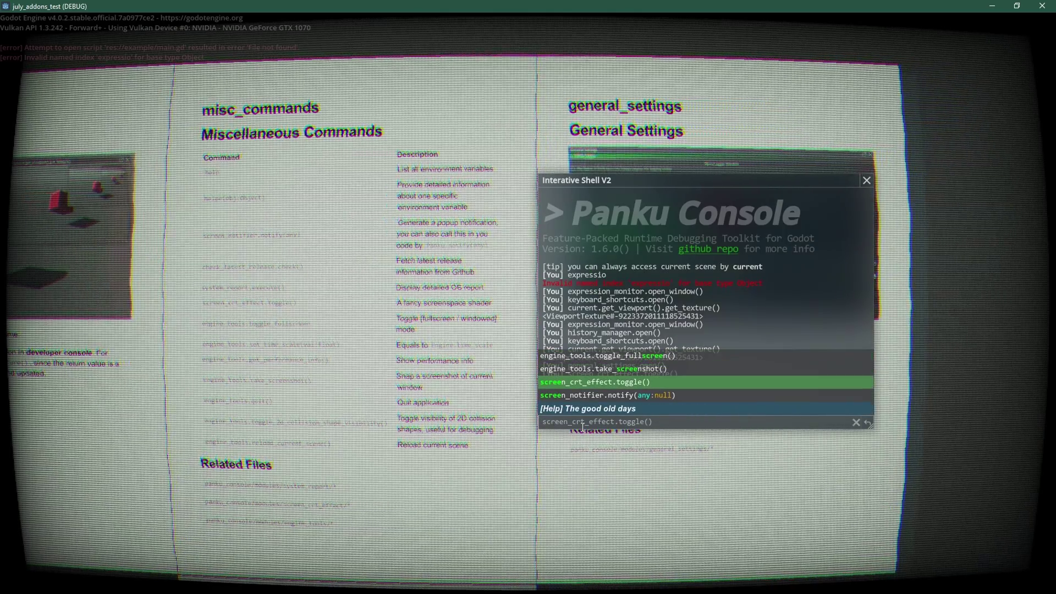
pyautogui.press('Return')
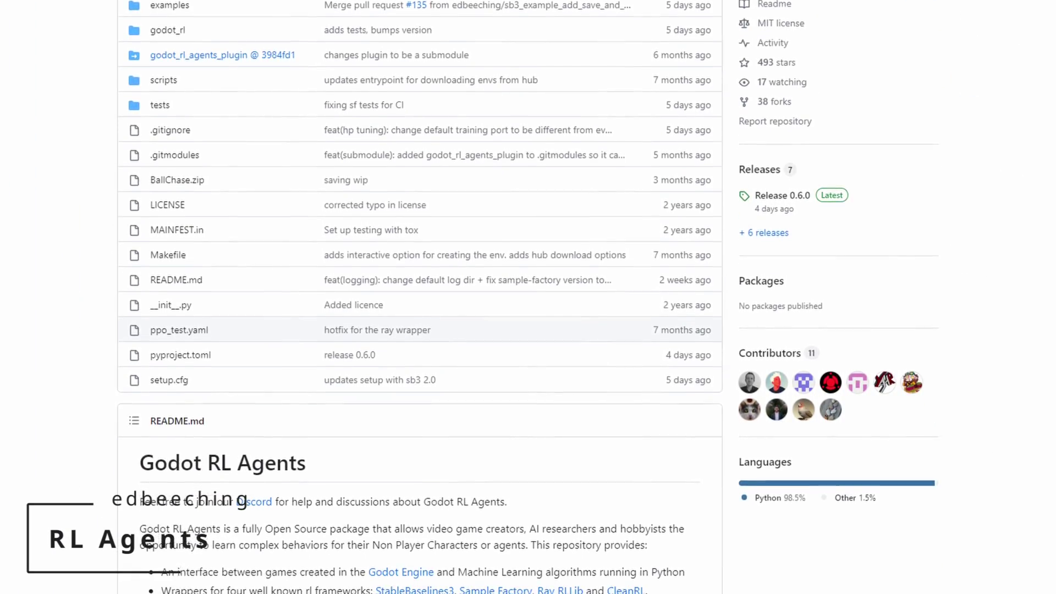
# Read the Godot RL Agents README, covering its features, the quickstart guide and the training instructions.
pyautogui.scroll(-8, 419, 330)
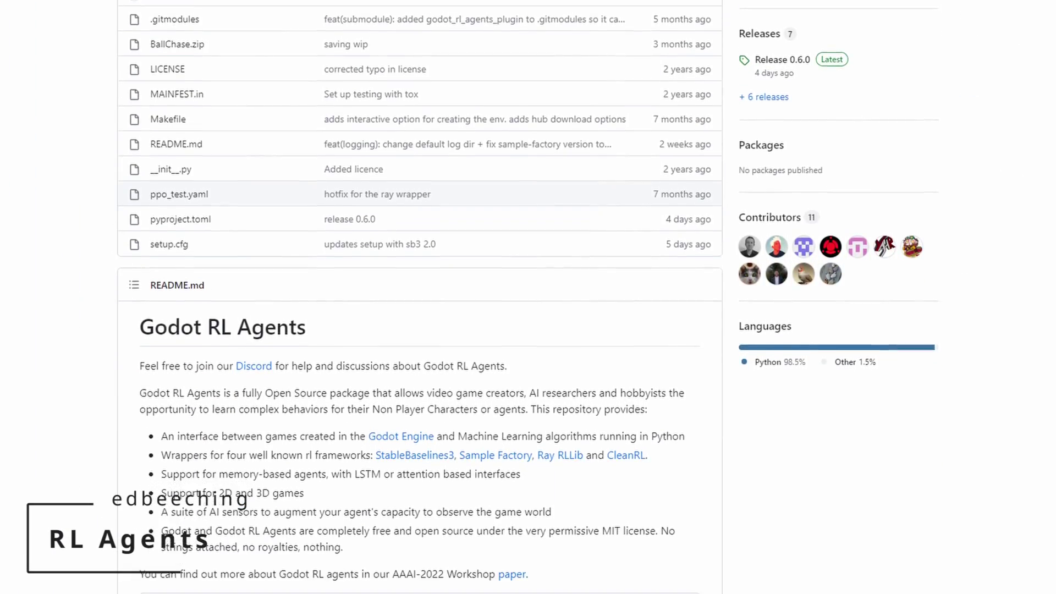
pyautogui.scroll(-8, 418, 297)
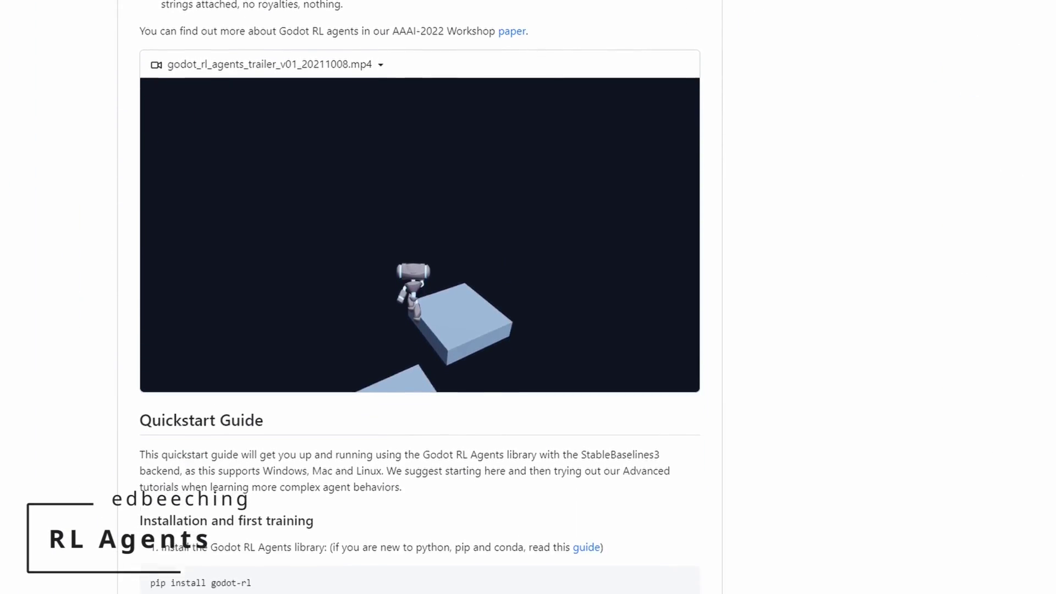
pyautogui.scroll(-8, 417, 297)
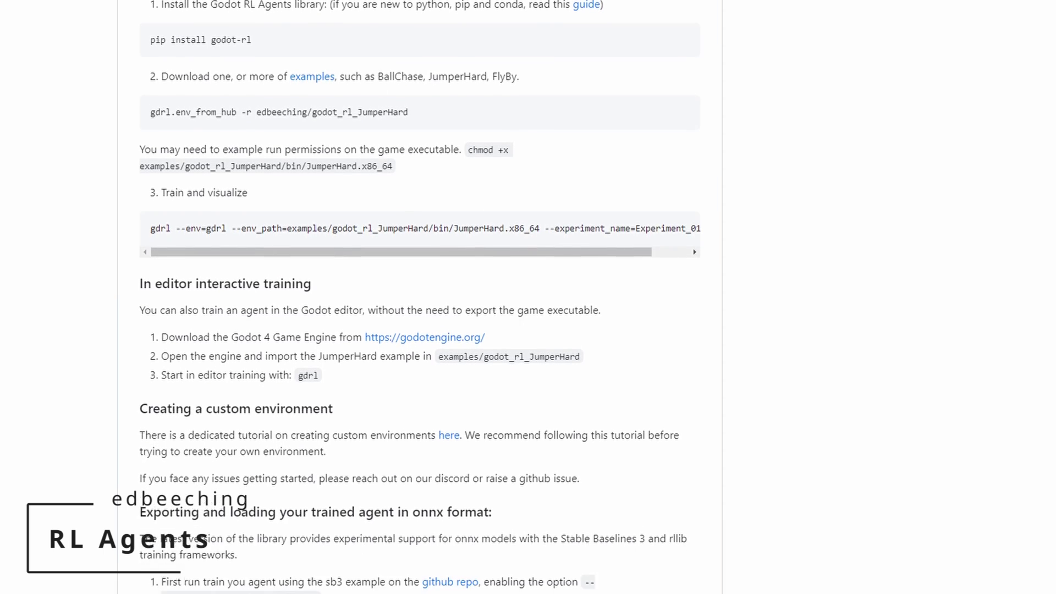
pyautogui.scroll(-2, 418, 297)
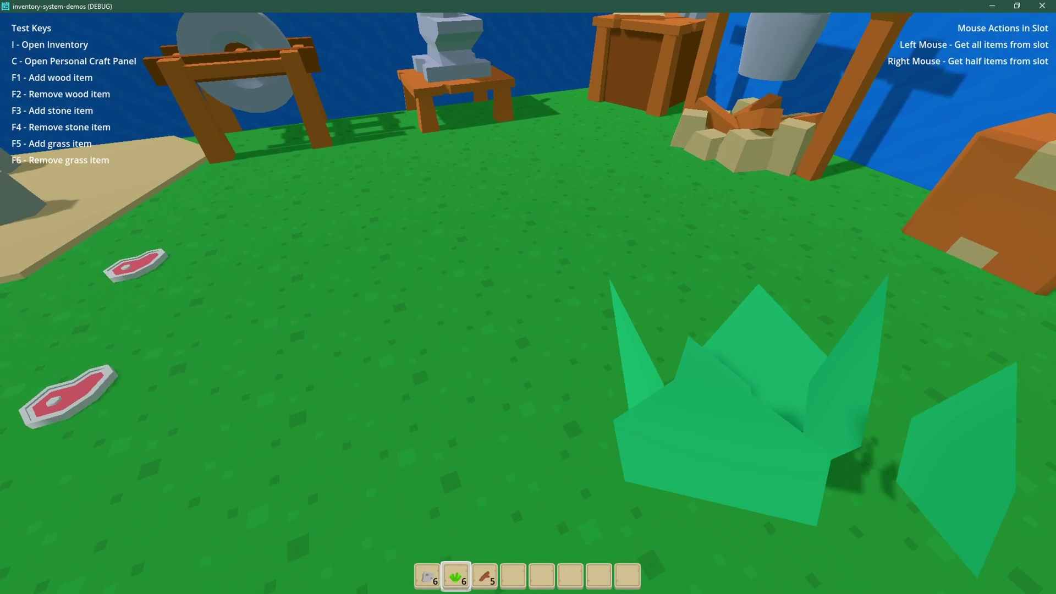
# In the inventory system demo, switch the held hotbar item through wood, grass and stone, and open the player inventory.
pyautogui.press('3')
pyautogui.press('2')
pyautogui.press('1')
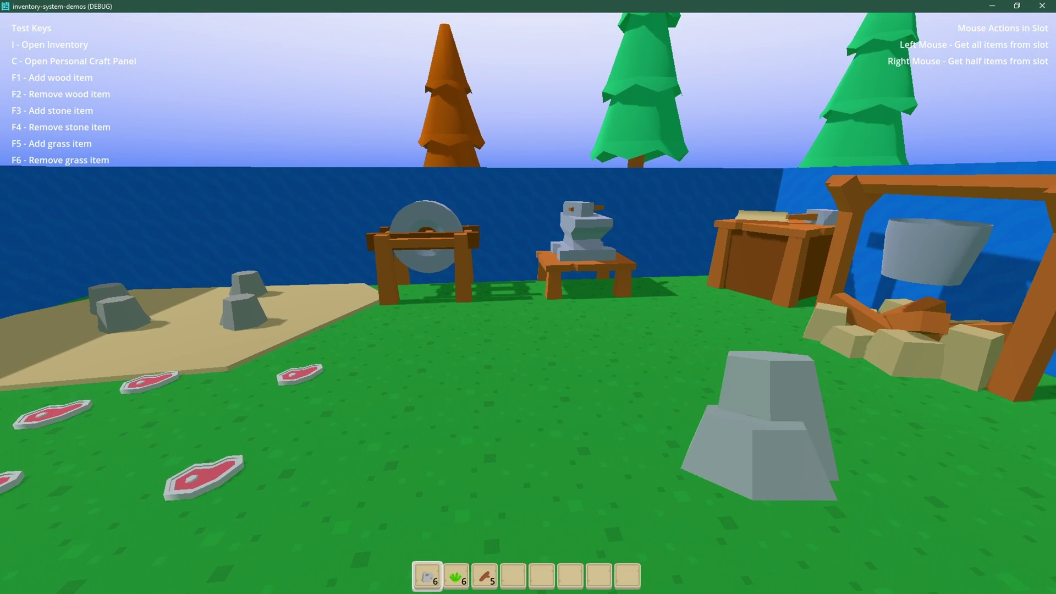
pyautogui.press('i')
pyautogui.scroll(-2, 635, 343)
pyautogui.scroll(1, 635, 343)
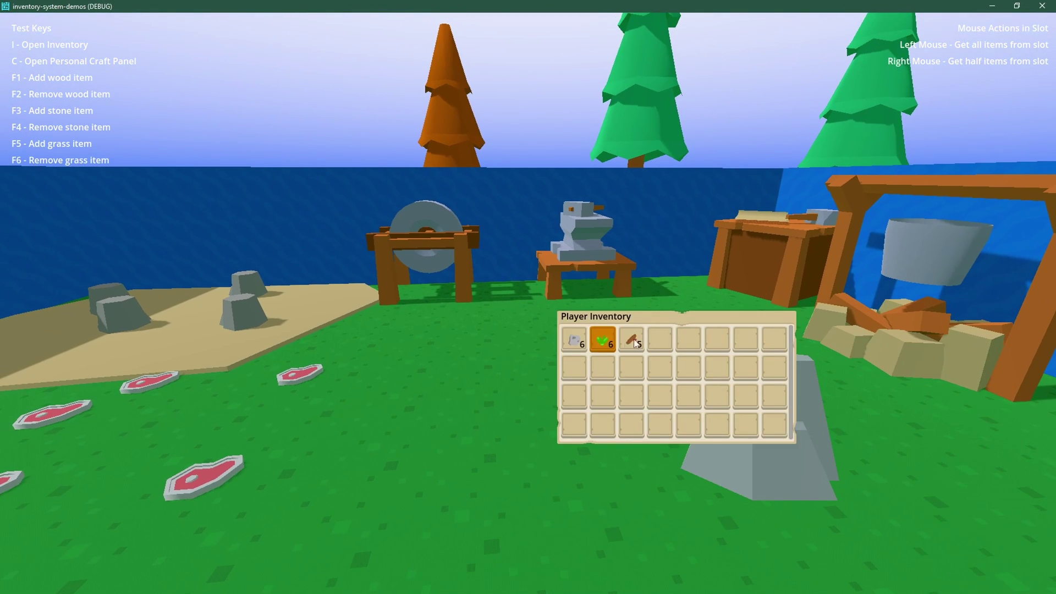
# Open the personal craft panel, and view the Stone Axe and Stone Pickaxe recipes at the workbench.
pyautogui.press('c')
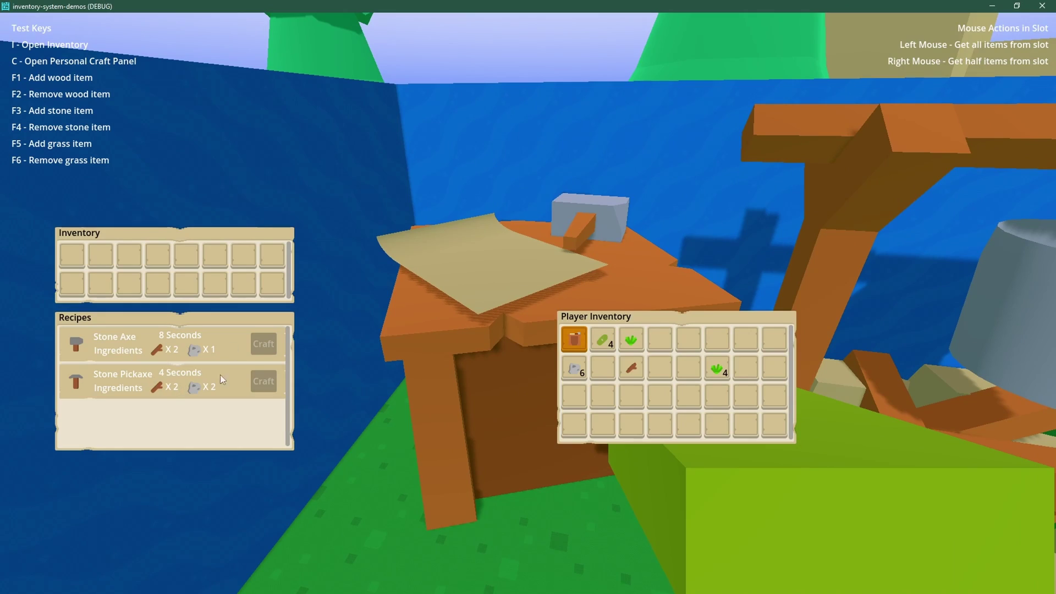
pyautogui.press('Escape')
# Walk to the box beside the Only Tools Inventory sign and inspect its tools-only slots.
pyautogui.press('w')
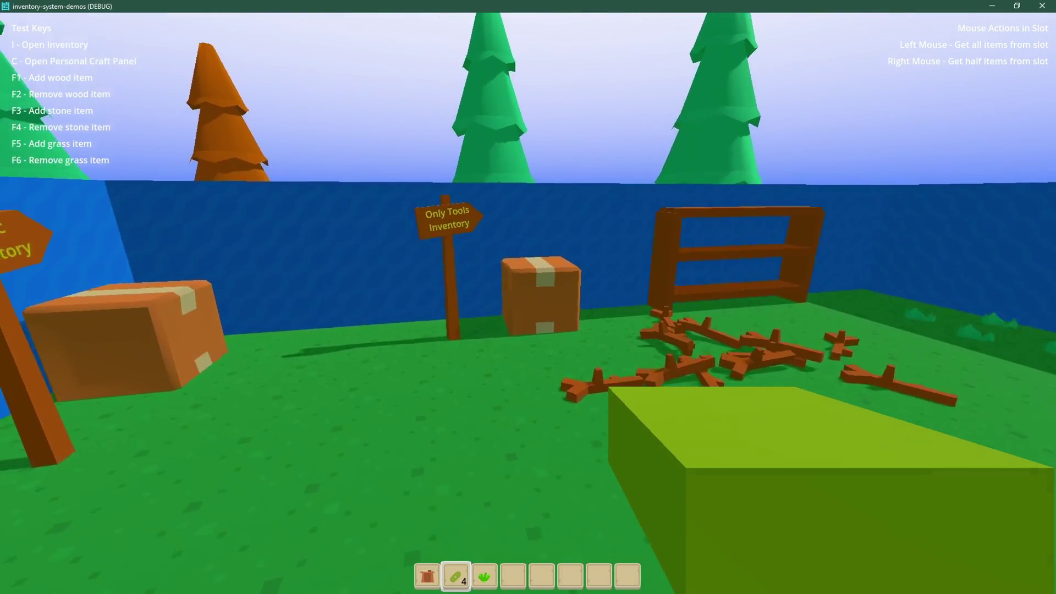
pyautogui.press('e')
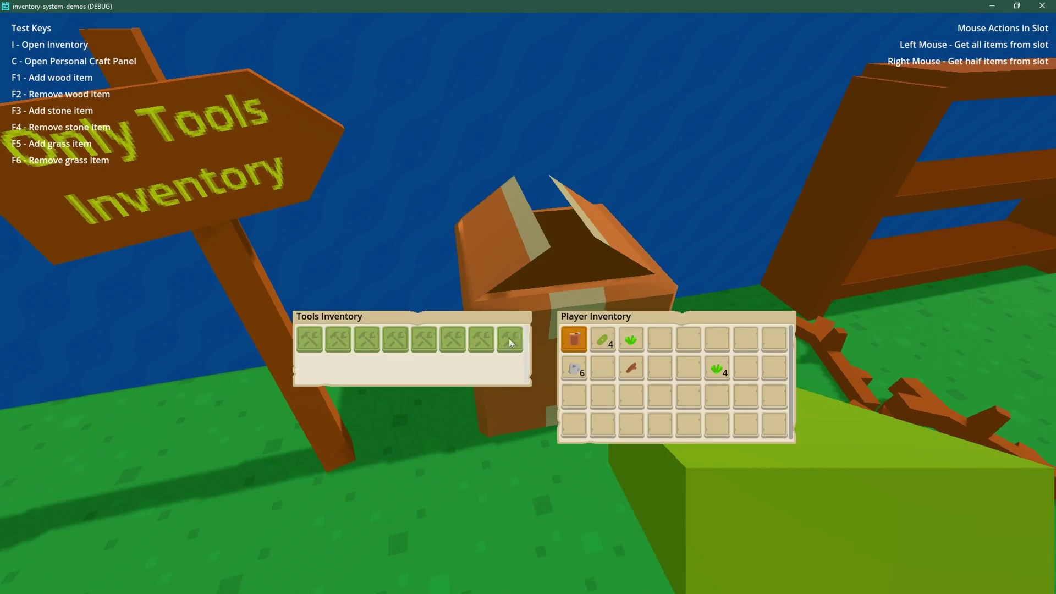
pyautogui.press('Escape')
# Open the wooden shelf's inventory, place one grass item in its fourth slot, and step back from the shelf.
pyautogui.press('w')
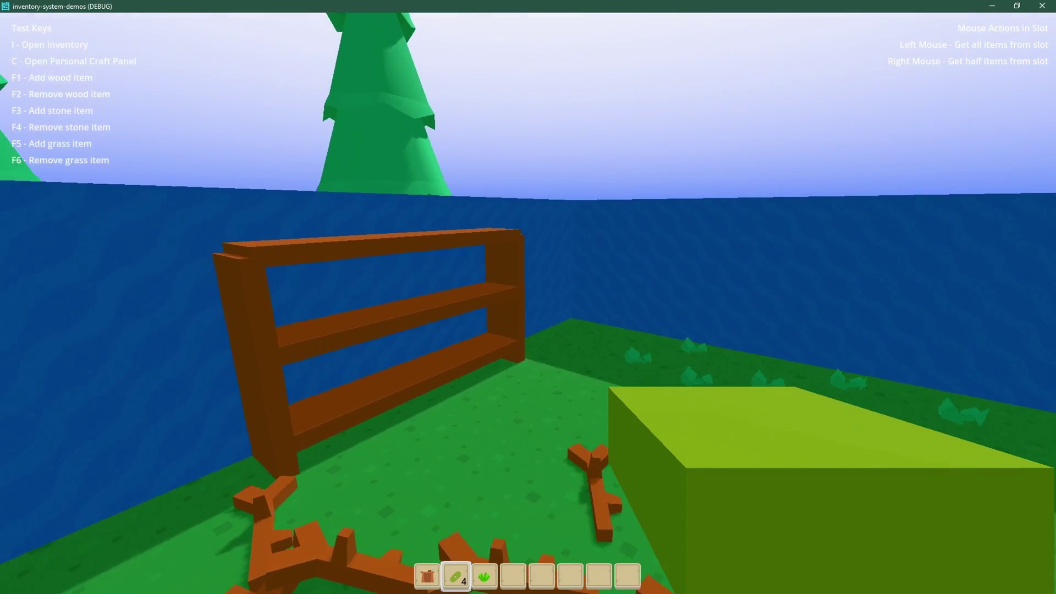
pyautogui.press('e')
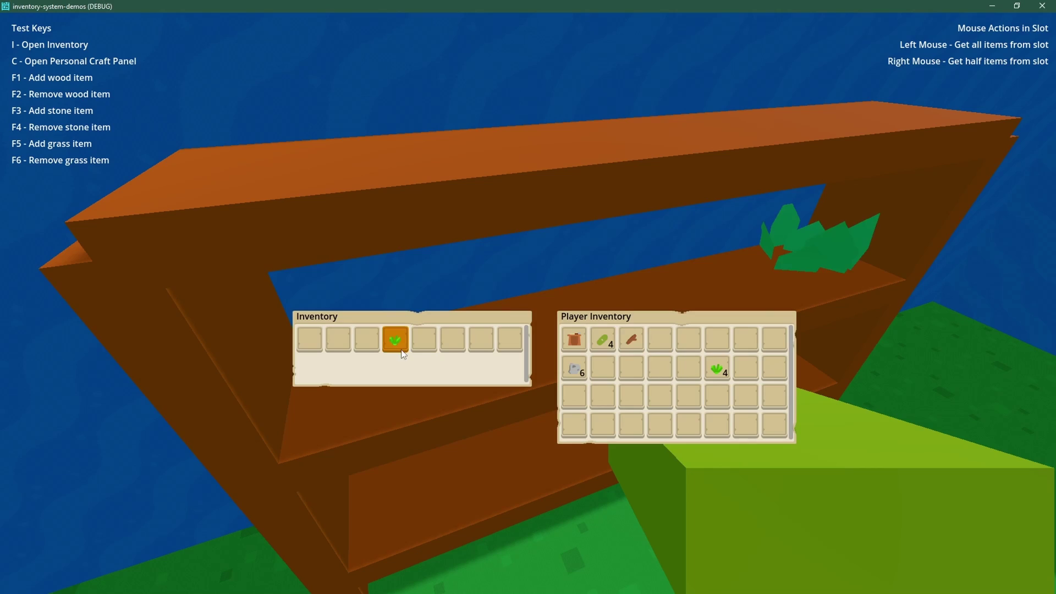
pyautogui.press('Escape')
pyautogui.press('s')
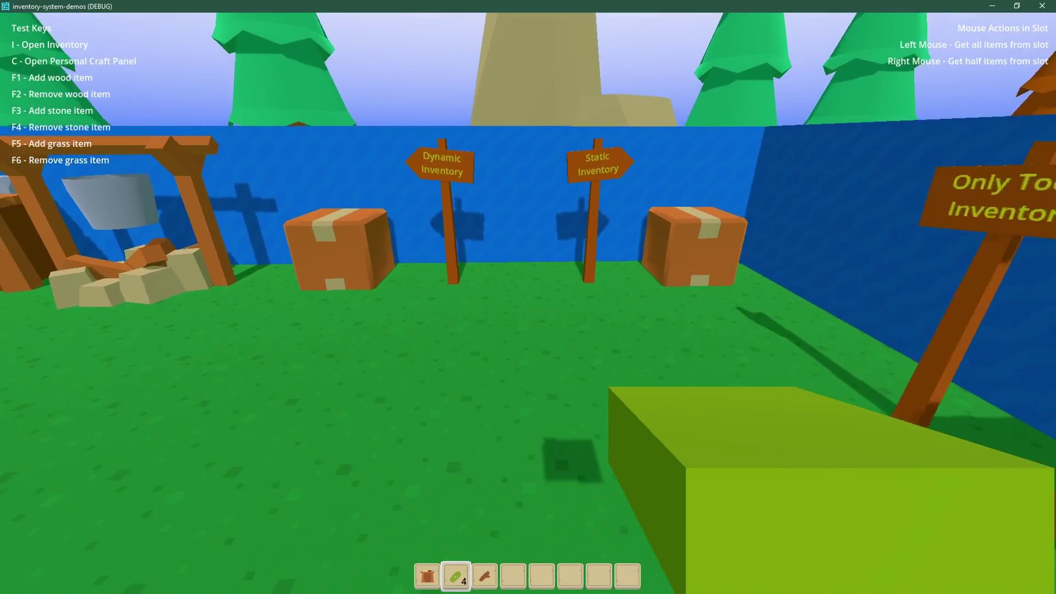